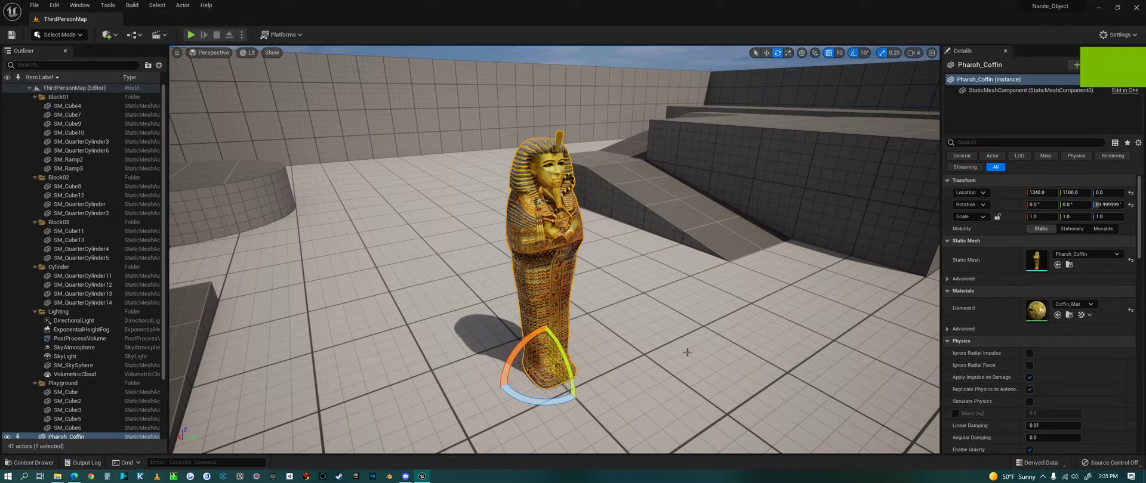
View the selected Pharoh_Coffin from the front and switch its transform gizmo to translate mode
right_drag(652, 320, 513, 320)
key(d)
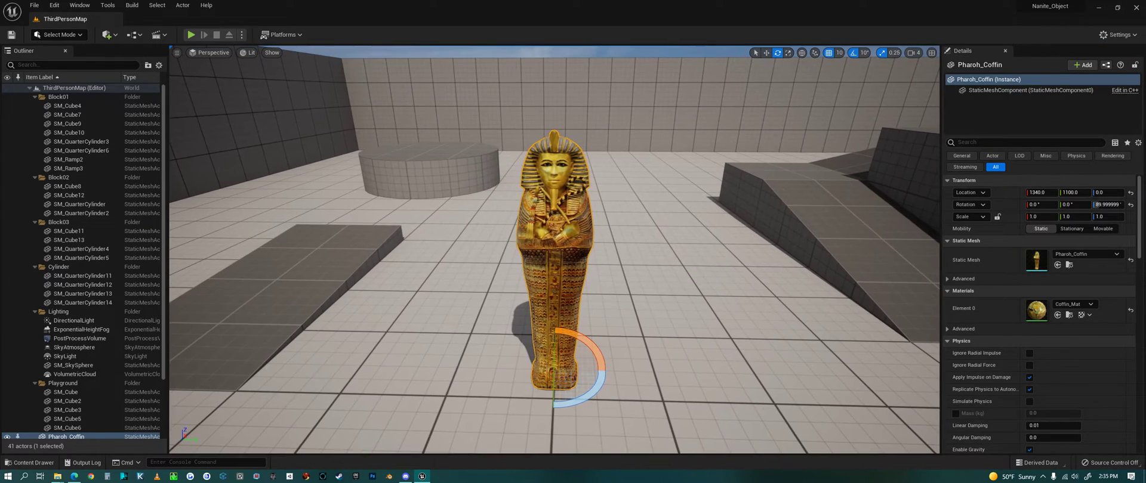
click(766, 53)
right_drag(641, 316, 629, 321)
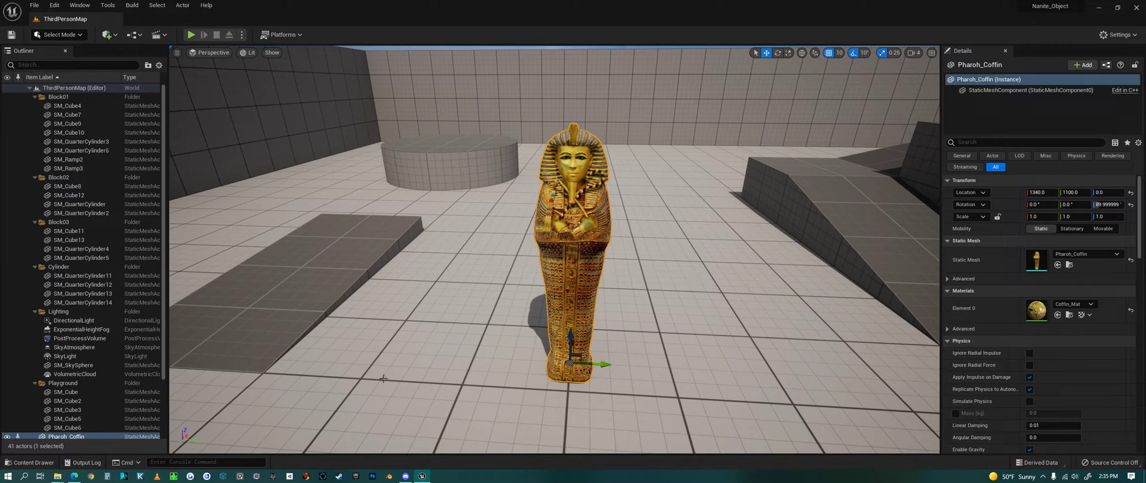
Find the Pharoh_Coffin static mesh in the Coffin folder, check its details, and open it in the mesh editor
click(24, 463)
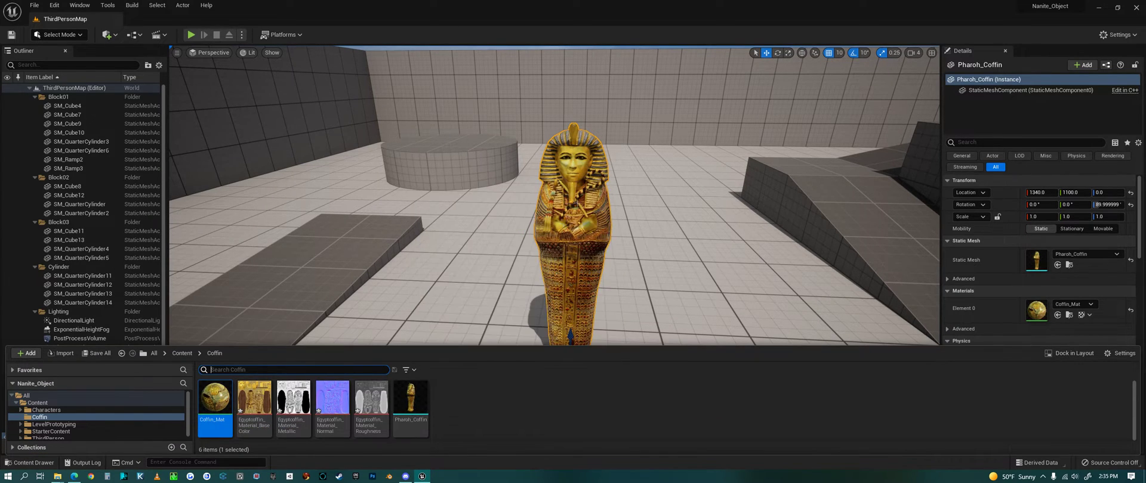
click(577, 203)
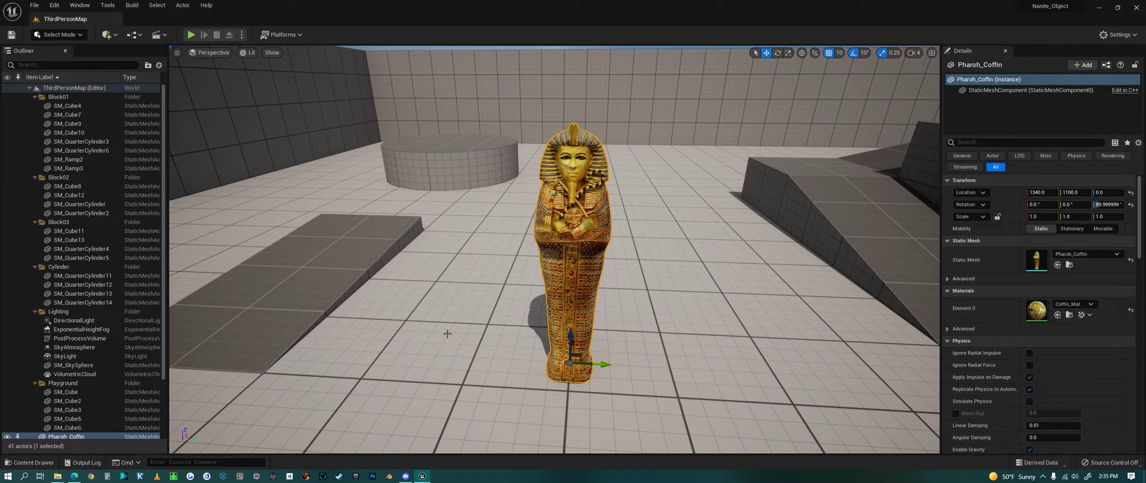
click(23, 463)
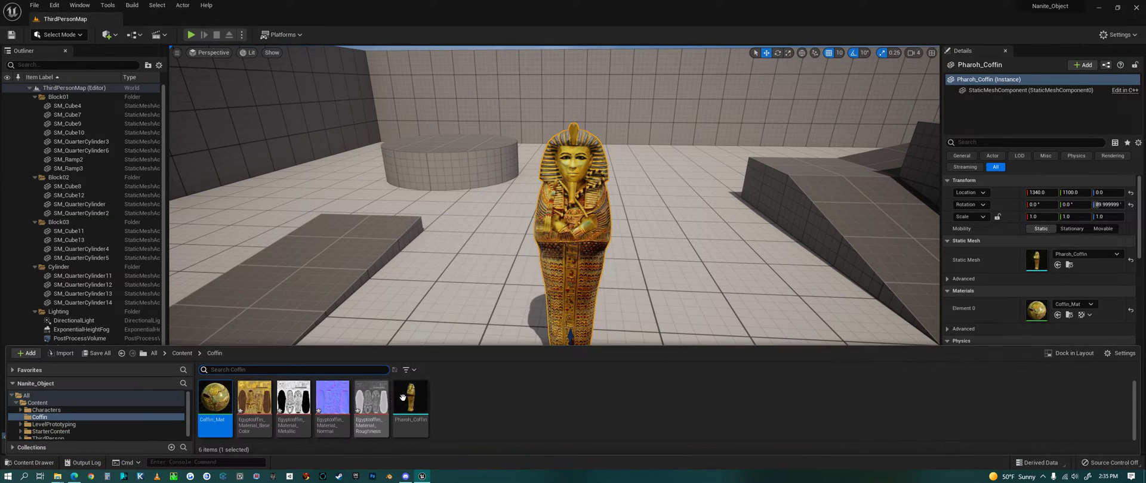
mouse_move(411, 401)
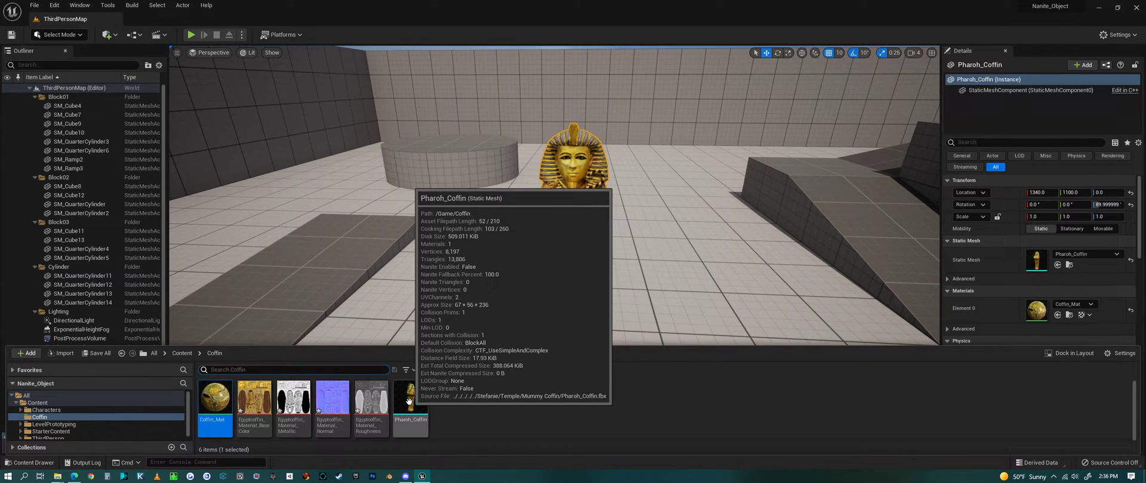
double_click(409, 401)
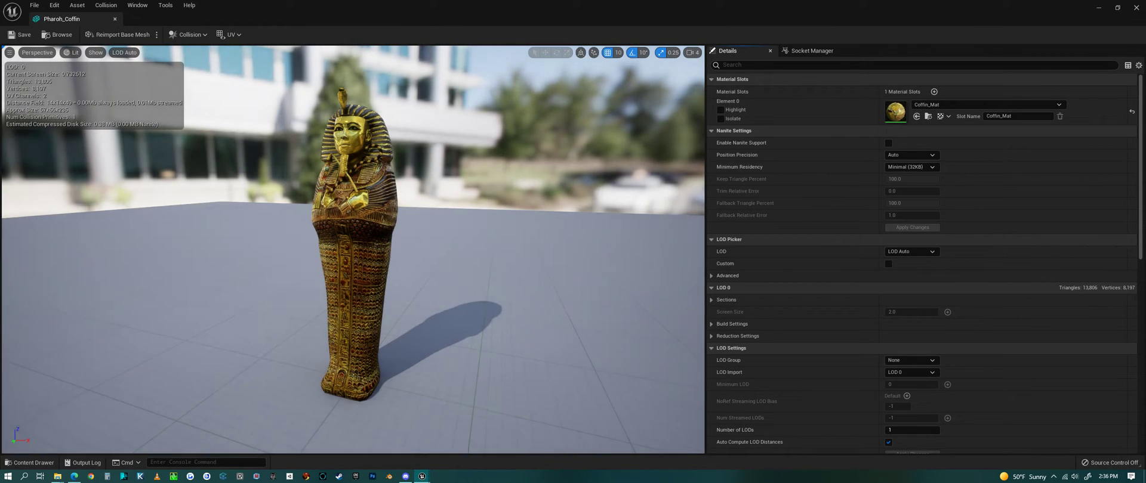
right_drag(382, 250, 380, 237)
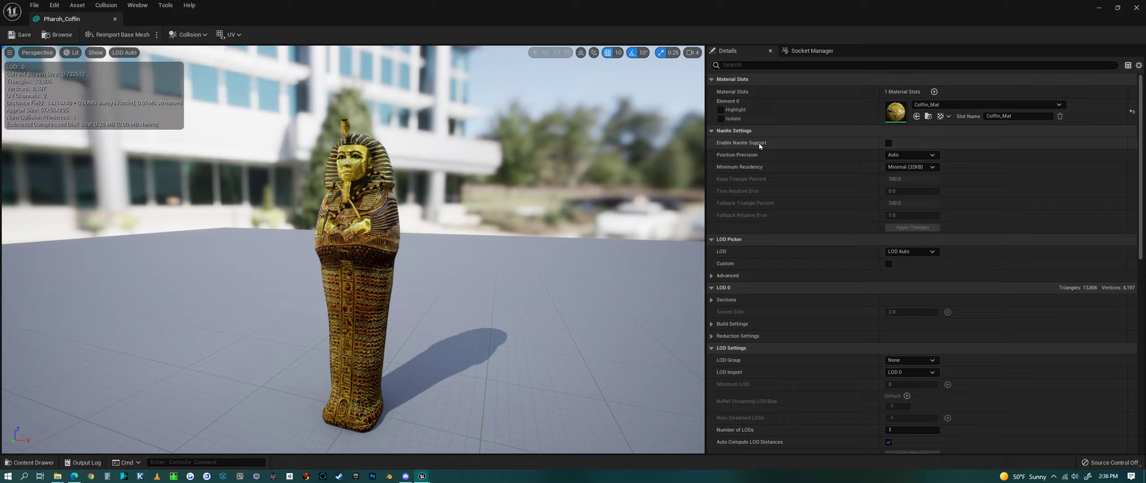
Enable Nanite support on the coffin mesh and apply the changes
click(889, 144)
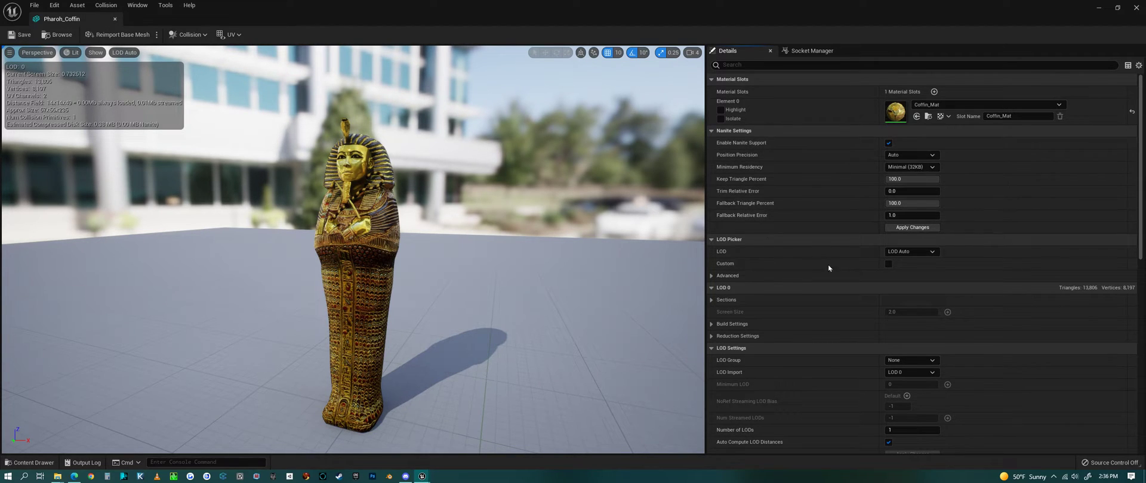
click(909, 229)
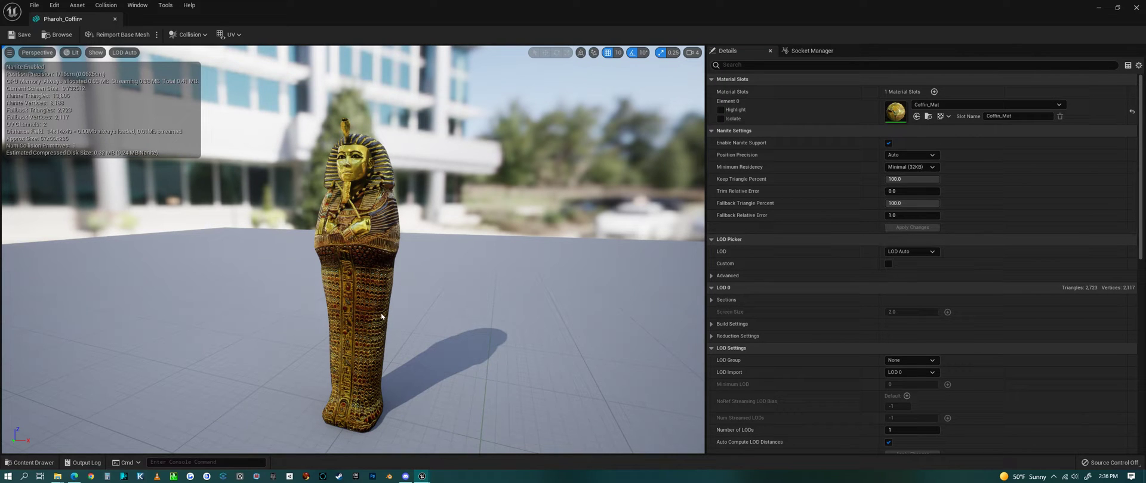
mouse_move(472, 219)
right_down()
mouse_move(445, 289)
mouse_move(471, 220)
mouse_move(463, 231)
right_up()
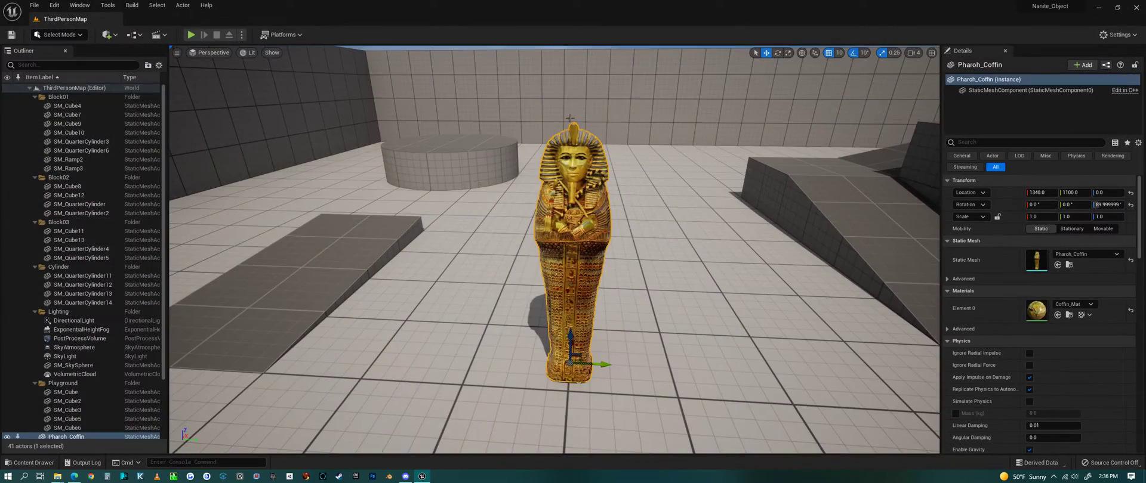
Display the level in the Nanite Triangles visualization and examine the coffin's triangles from near and far
right_drag(637, 313, 573, 314)
click(214, 55)
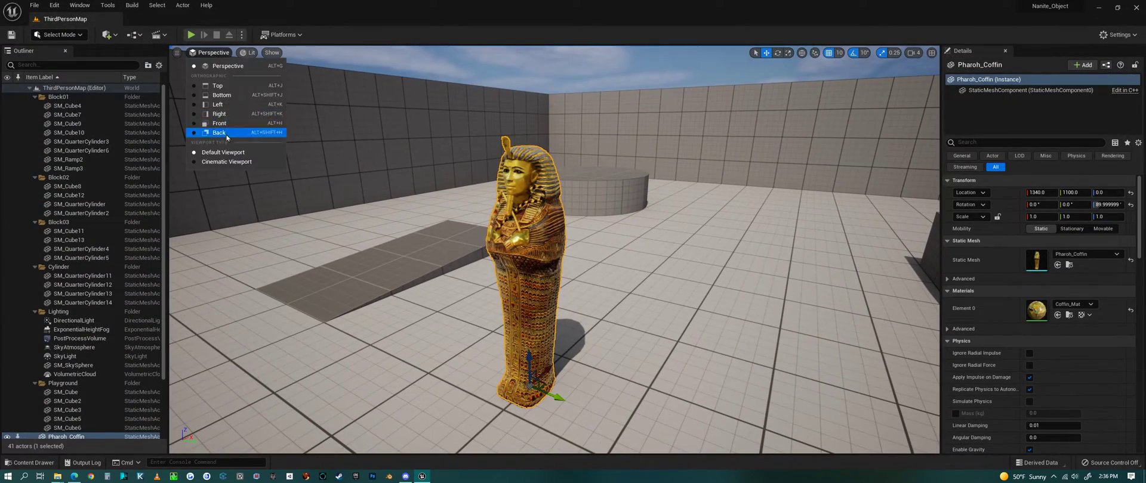
click(248, 53)
mouse_move(299, 185)
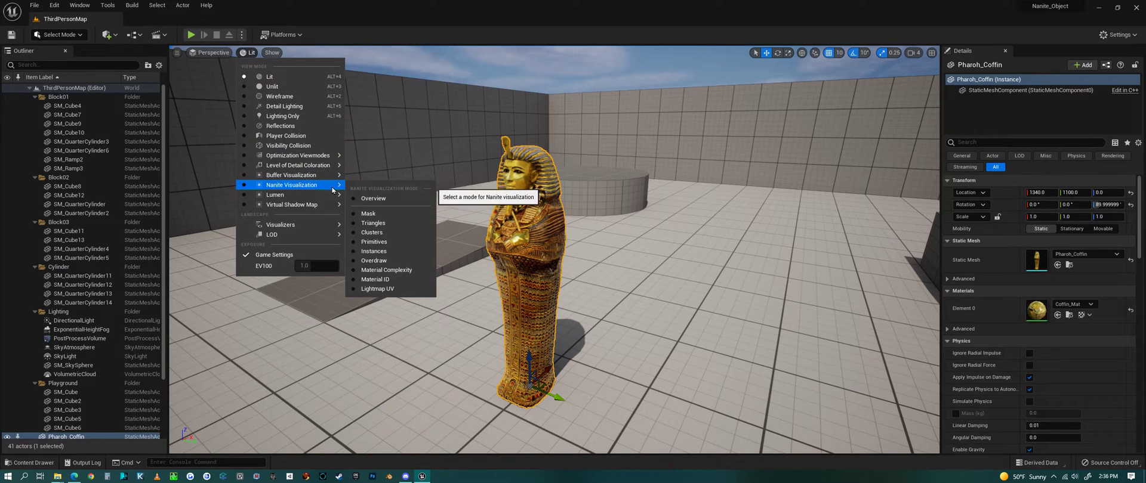
click(400, 225)
mouse_move(612, 254)
right_down()
mouse_move(616, 268)
mouse_move(602, 227)
mouse_move(647, 231)
mouse_move(612, 259)
right_up()
key(w)
key(s)
key(w)
key(a)
key(s)
key(d)
key(w)
Return the level viewport to the Lit view mode and view the coffin at an angle
click(256, 53)
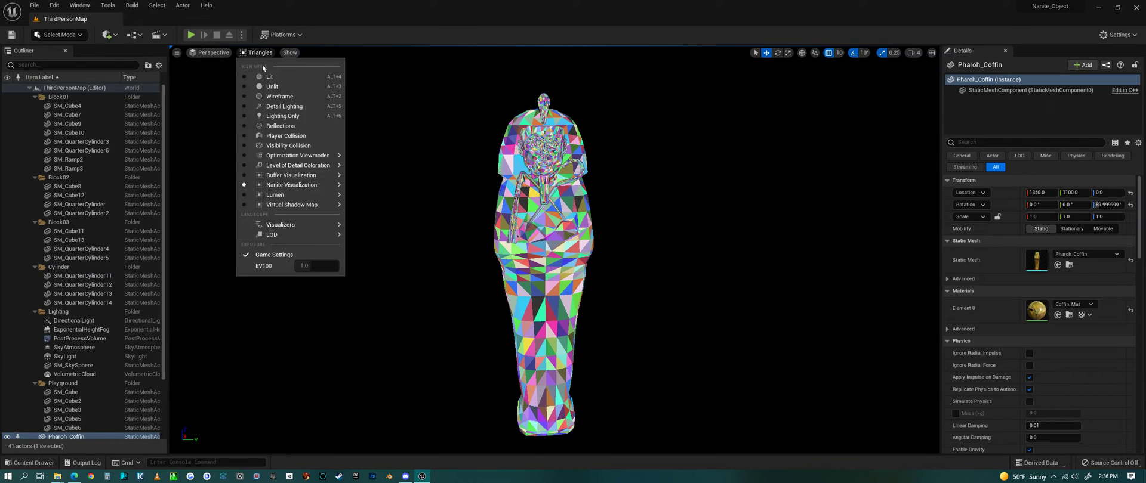
click(269, 77)
key(d)
right_drag(589, 285, 558, 284)
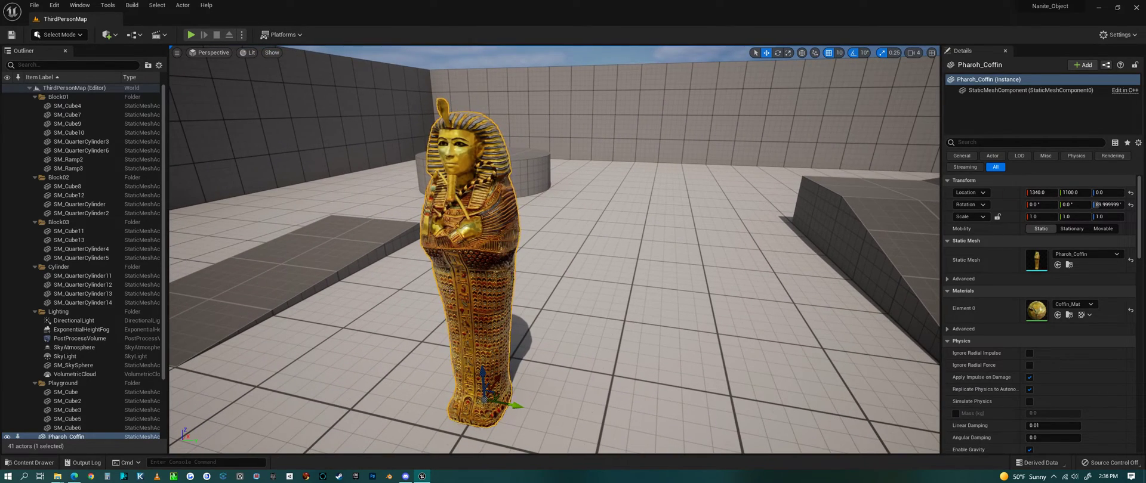
Reopen the Pharoh_Coffin mesh from the Coffin folder and examine its surface up close
click(34, 463)
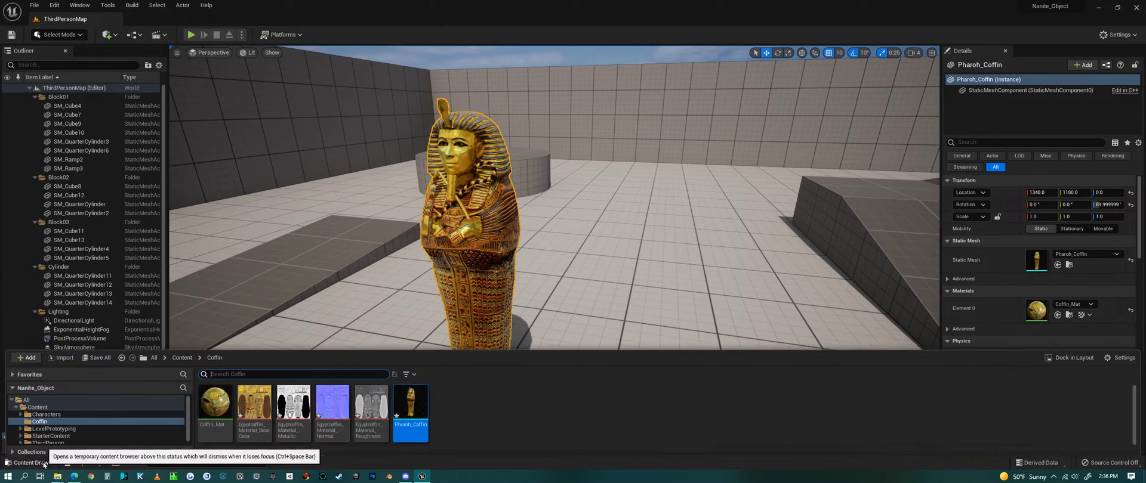
double_click(413, 395)
mouse_move(403, 323)
right_down()
mouse_move(388, 352)
mouse_move(382, 321)
mouse_move(417, 332)
right_up()
key(s)
key(w)
key(s)
key(w)
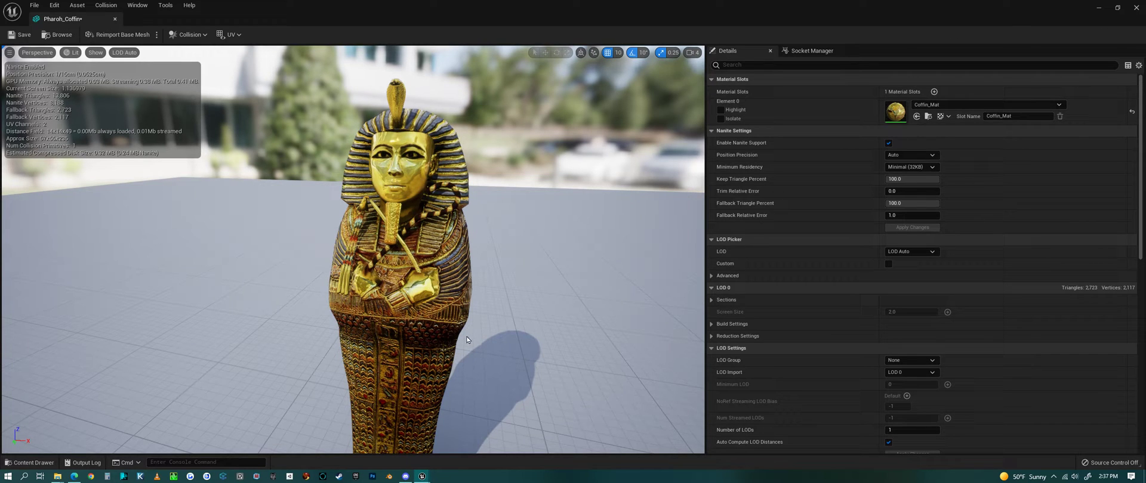
Check the Pharoh_Coffin asset's Nanite details in the Coffin folder and return to its mesh editor settings
click(1099, 10)
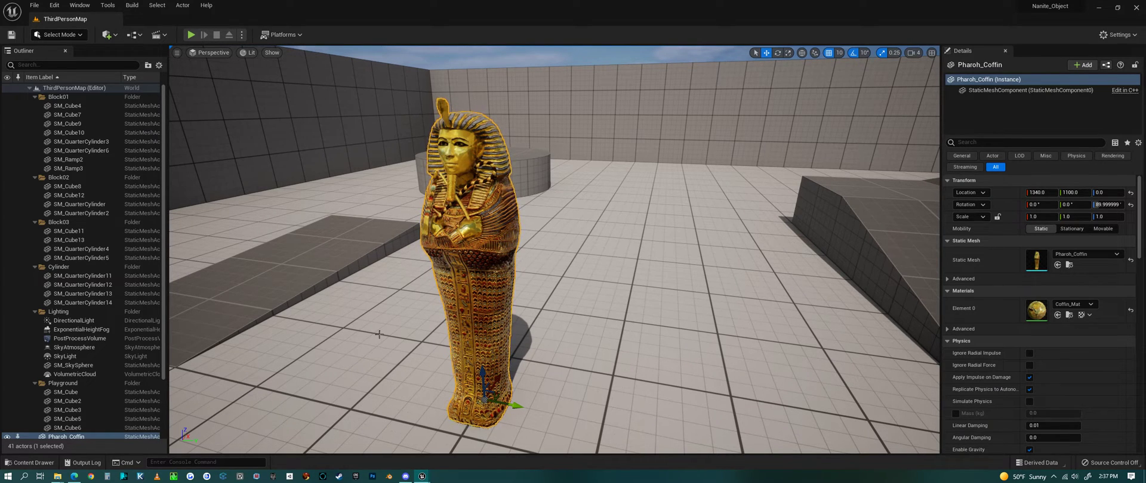
click(44, 464)
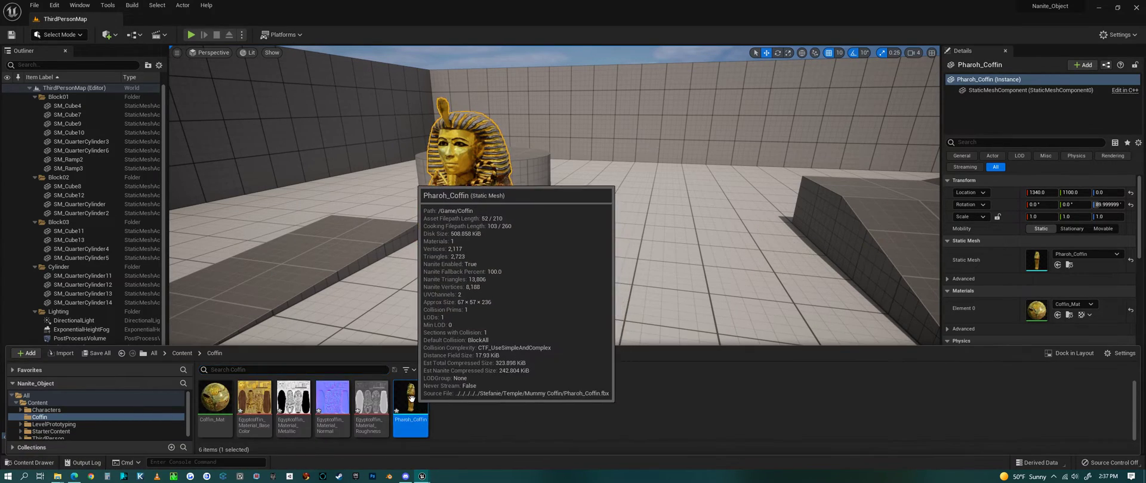
double_click(410, 422)
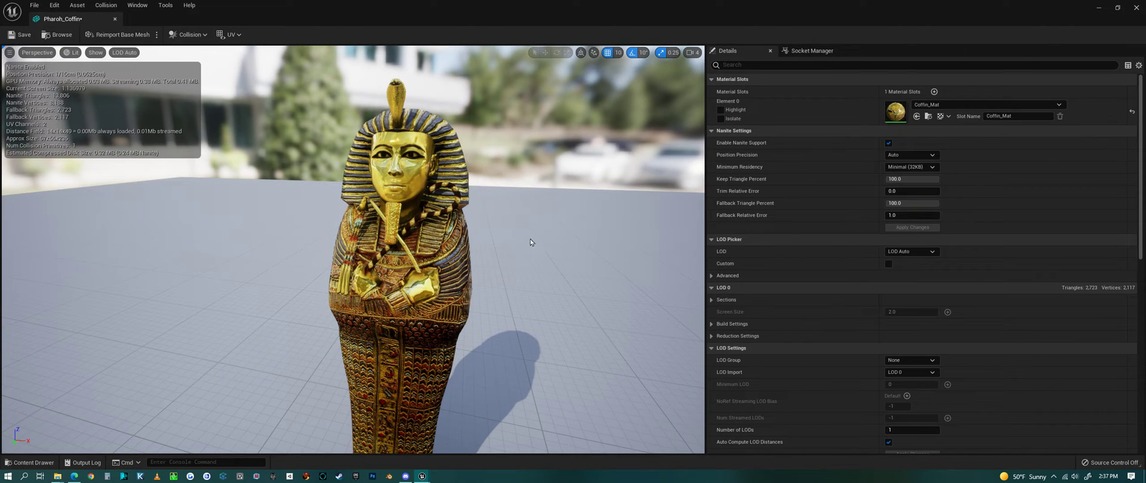
scroll(280, 203, down, 3)
scroll(281, 203, up, 3)
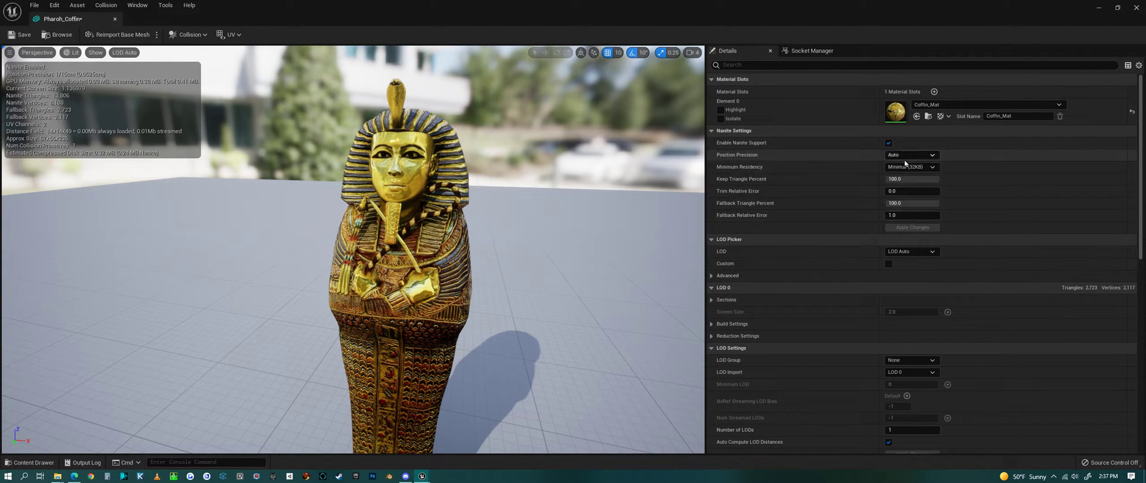
Set the coffin mesh's Nanite Position Precision to 64cm
mouse_move(740, 156)
click(912, 156)
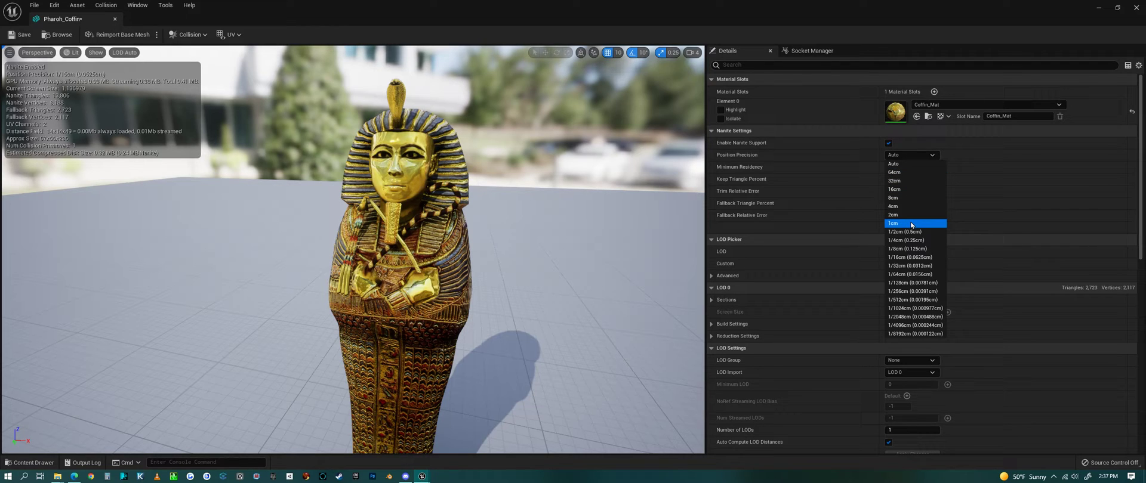
click(918, 173)
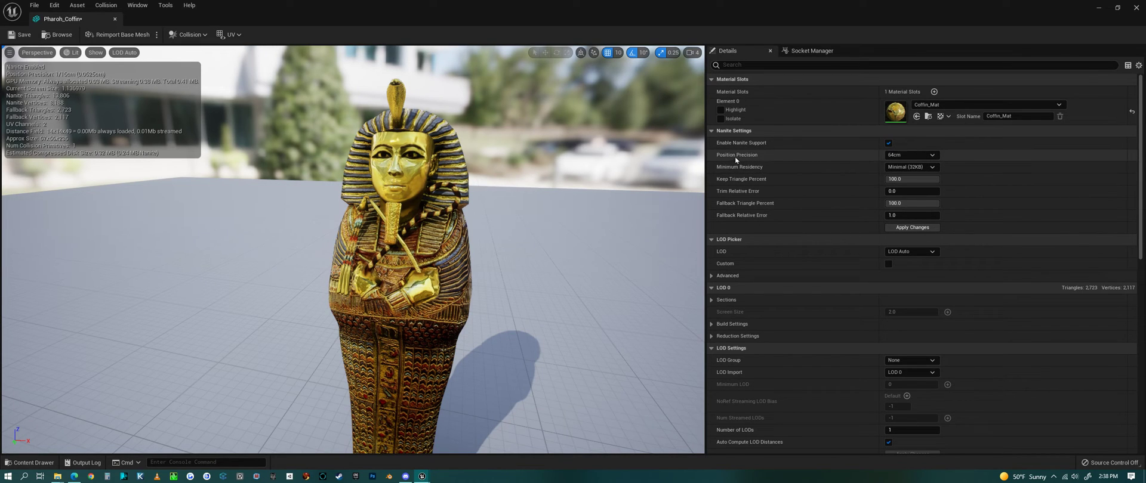
click(900, 157)
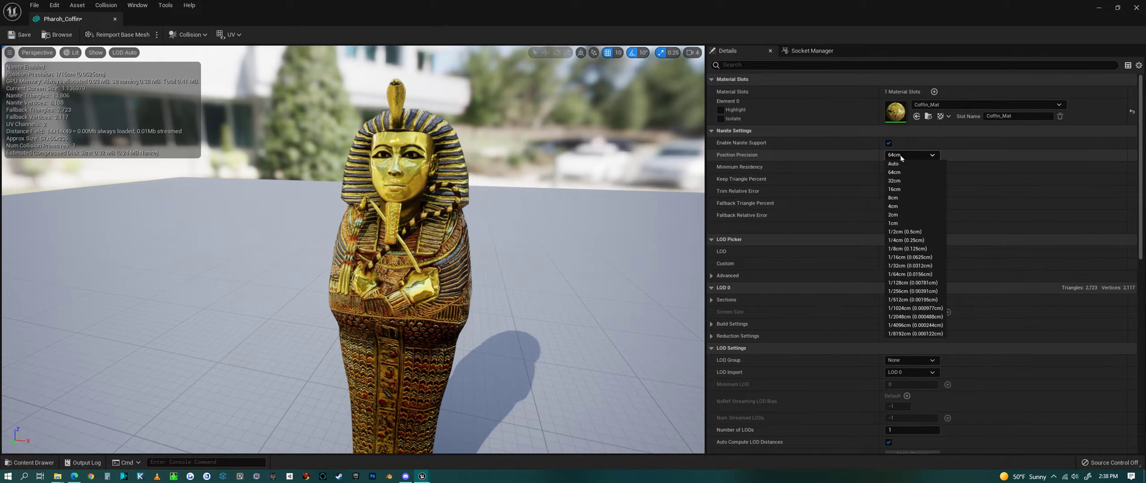
click(979, 168)
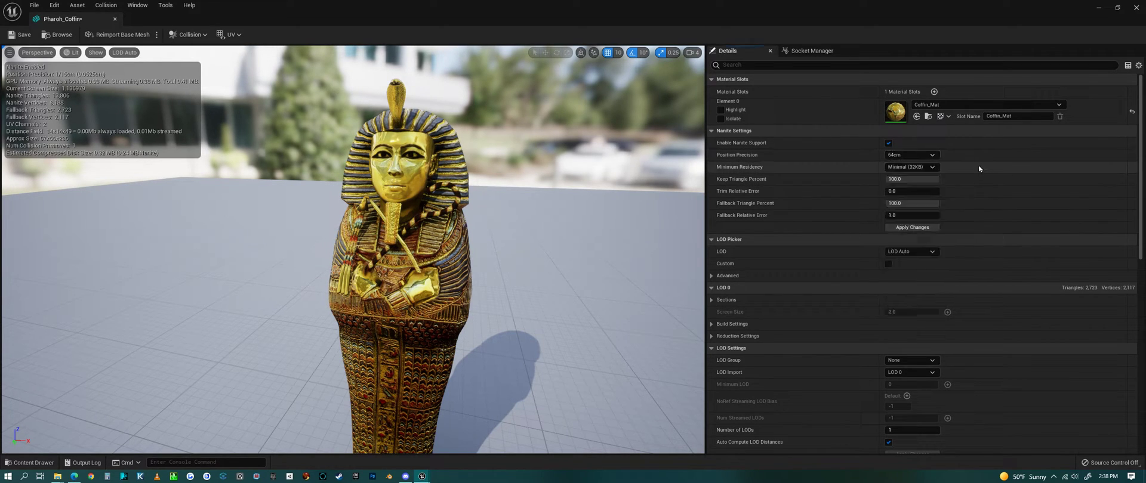
Choose Minimal (32KB) as the mesh's Nanite Minimum Residency
mouse_move(723, 173)
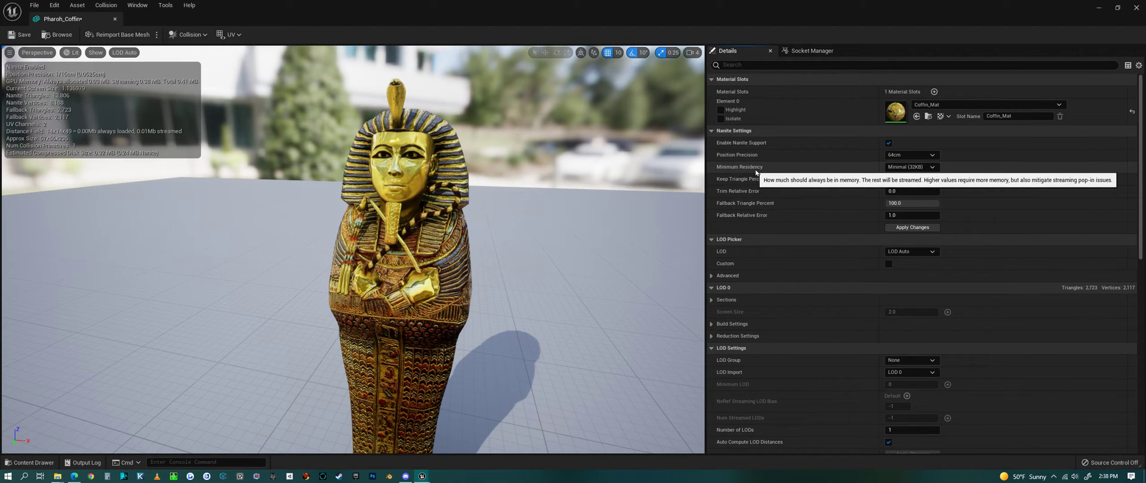
click(904, 169)
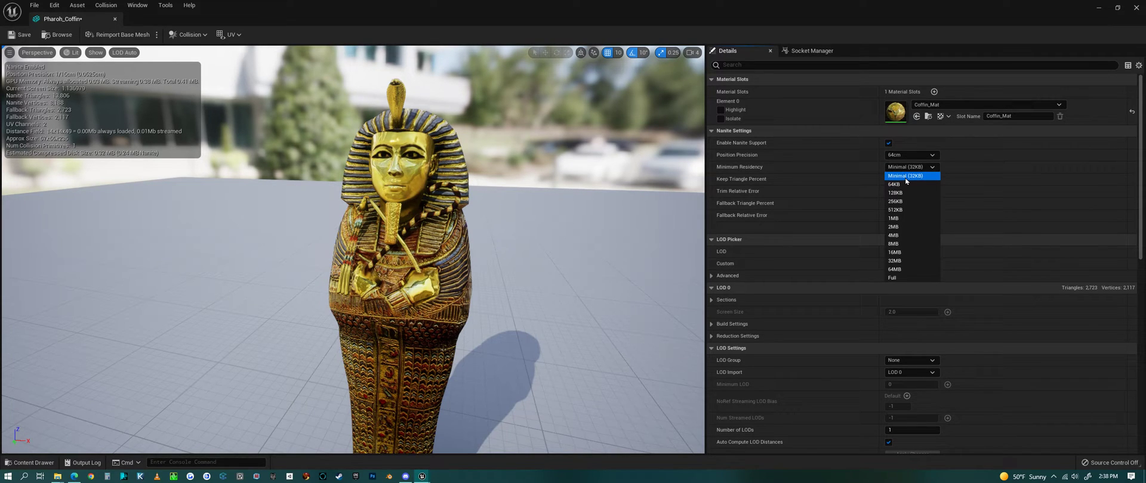
click(906, 177)
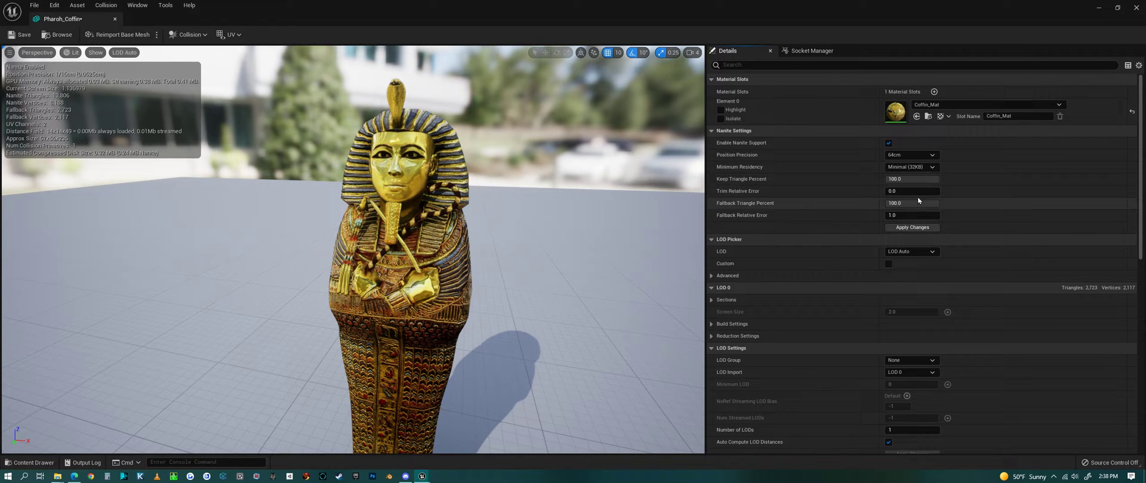
Apply the changed Nanite settings to the coffin mesh and inspect the rebuilt shape in the preview
mouse_move(747, 218)
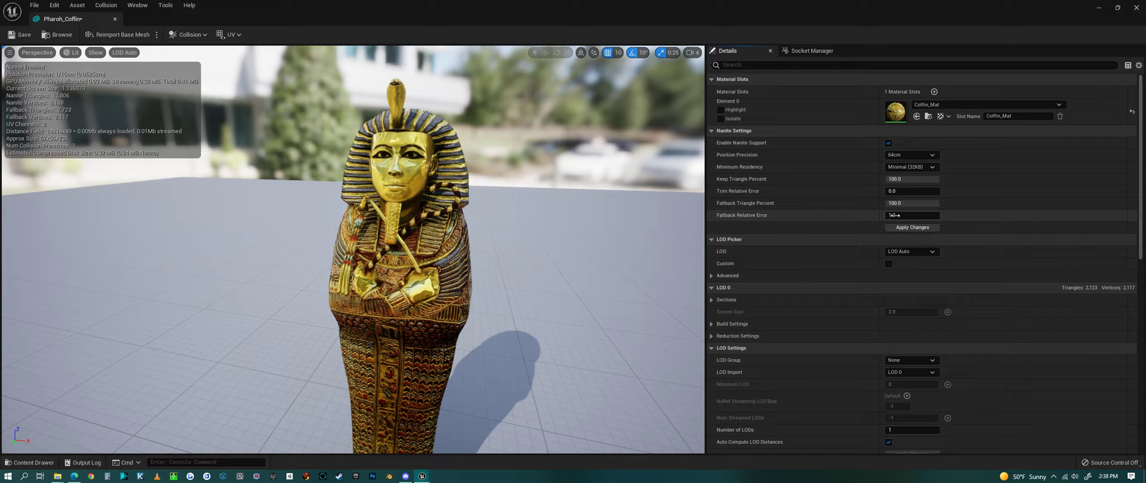
click(908, 228)
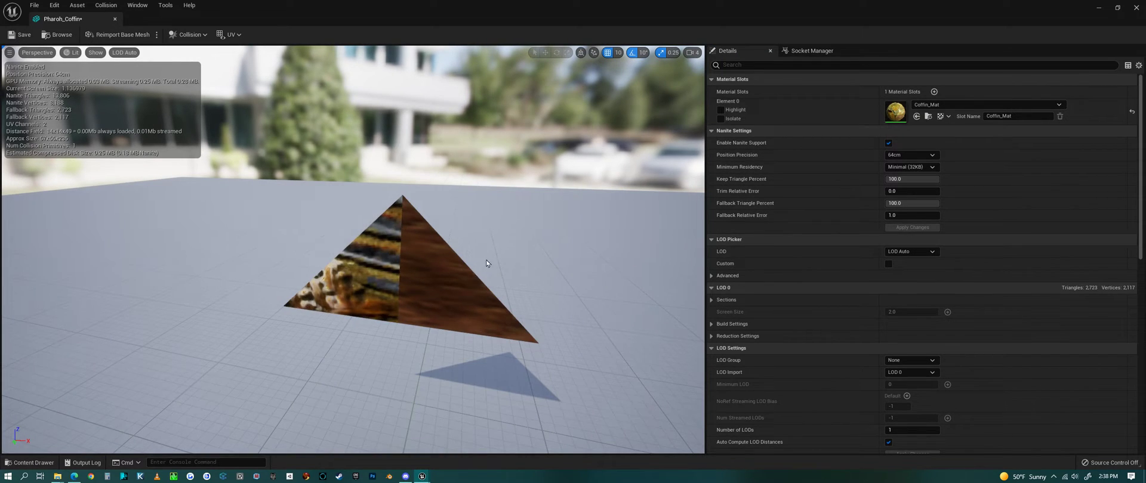
right_drag(501, 246, 491, 278)
key(s)
drag(500, 279, 500, 258)
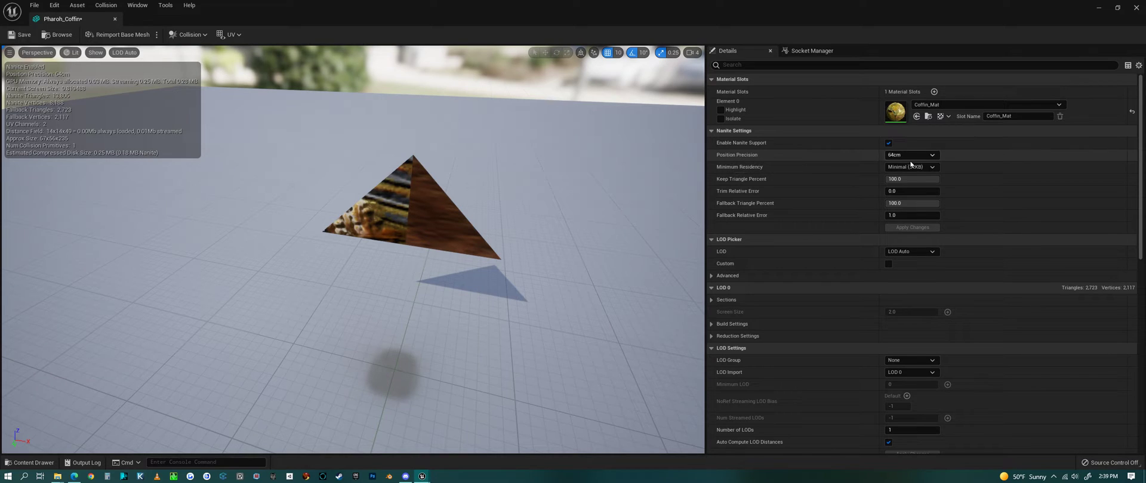
Set the Nanite Position Precision to 1cm, apply the changes, and inspect the coffin up close
click(916, 156)
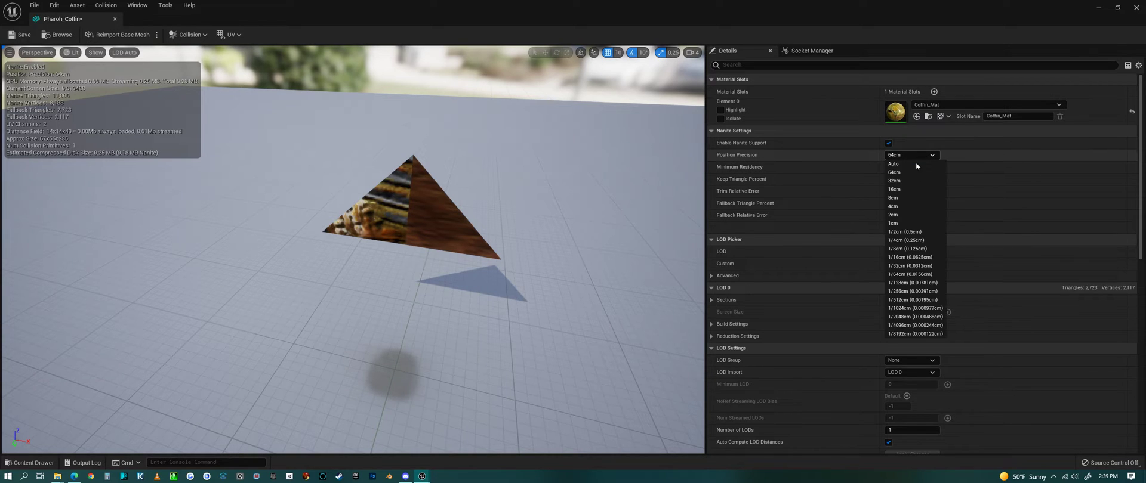
click(910, 223)
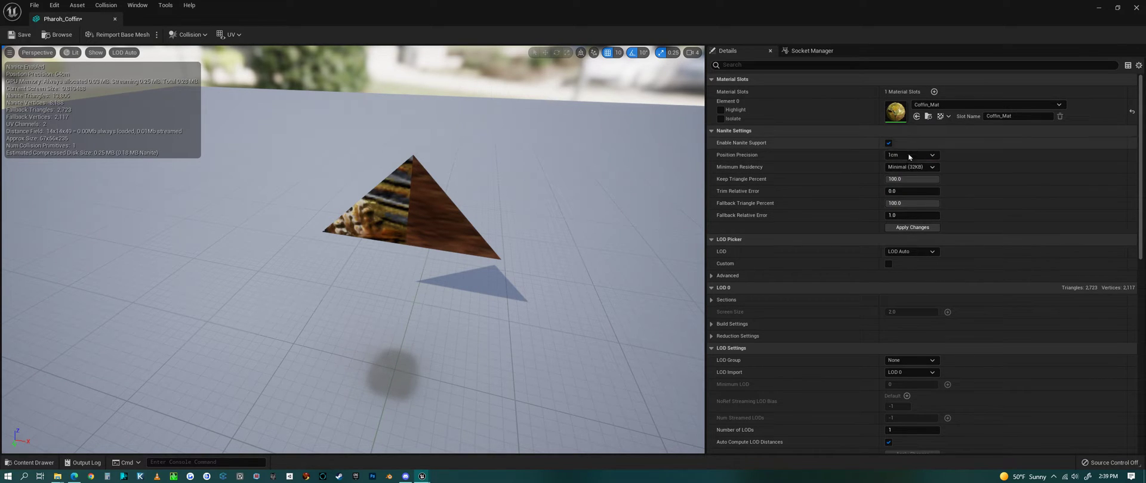
click(912, 228)
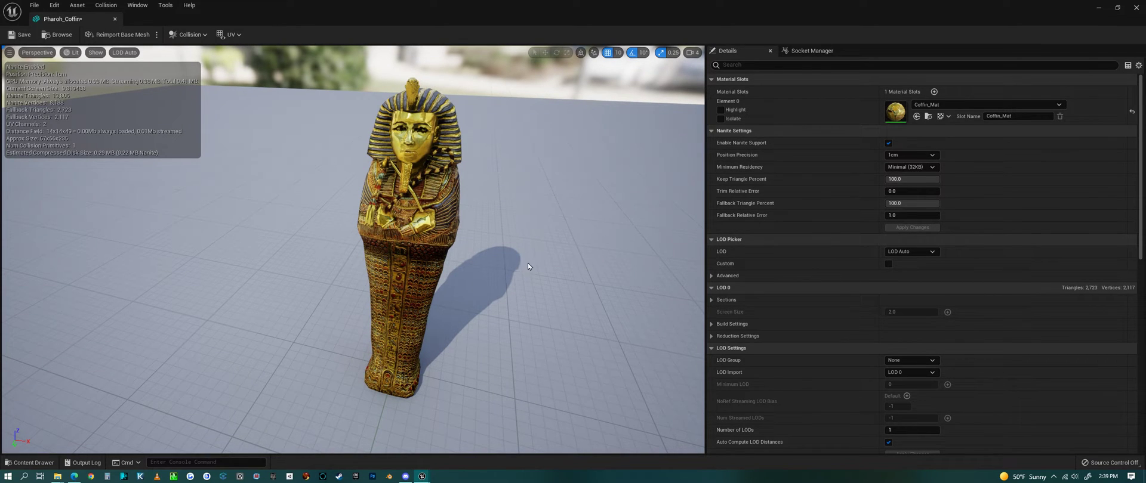
right_drag(527, 263, 511, 207)
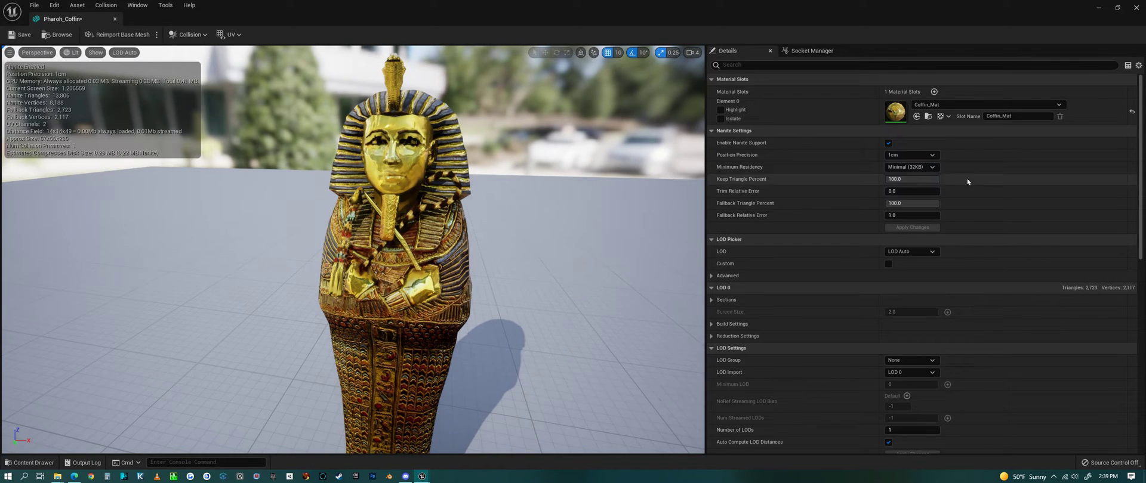
Set the coffin mesh's Nanite Position Precision to 1/8cm (0.125cm) and apply the change
click(915, 165)
click(914, 157)
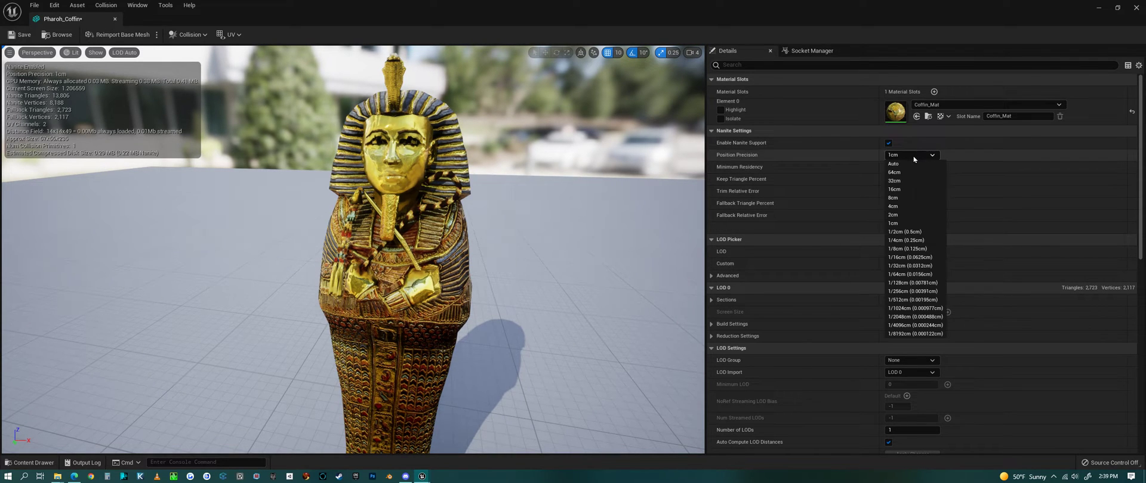
click(917, 248)
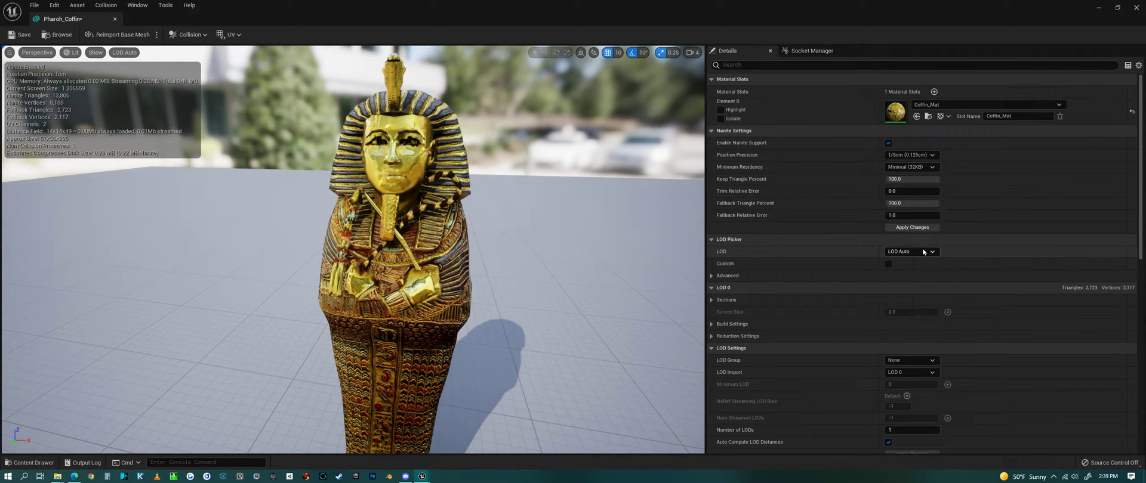
click(913, 228)
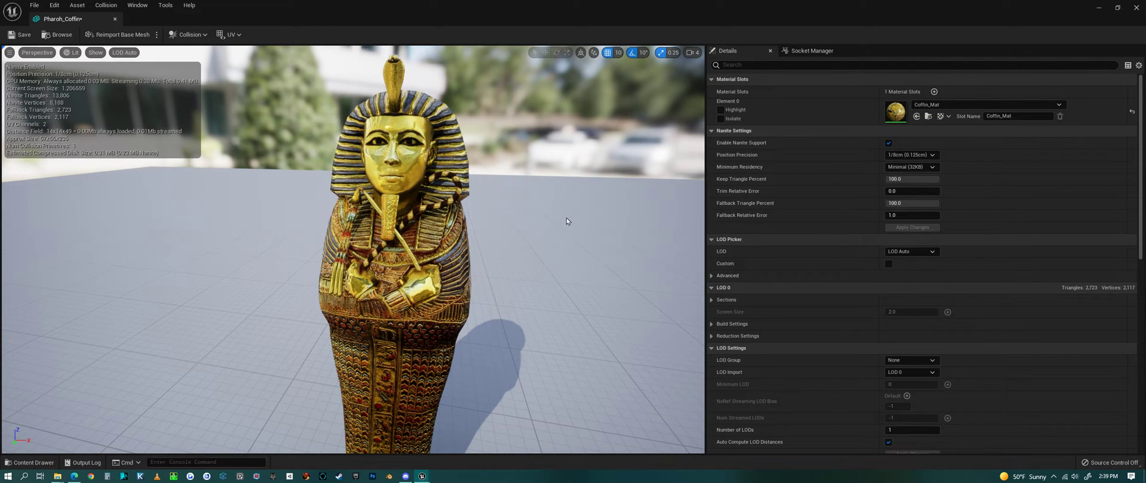
Examine the coffin's face, arms and upper body in the preview from different distances and angles
key(s)
mouse_move(569, 221)
right_down()
mouse_move(561, 229)
mouse_move(574, 224)
right_up()
key(w)
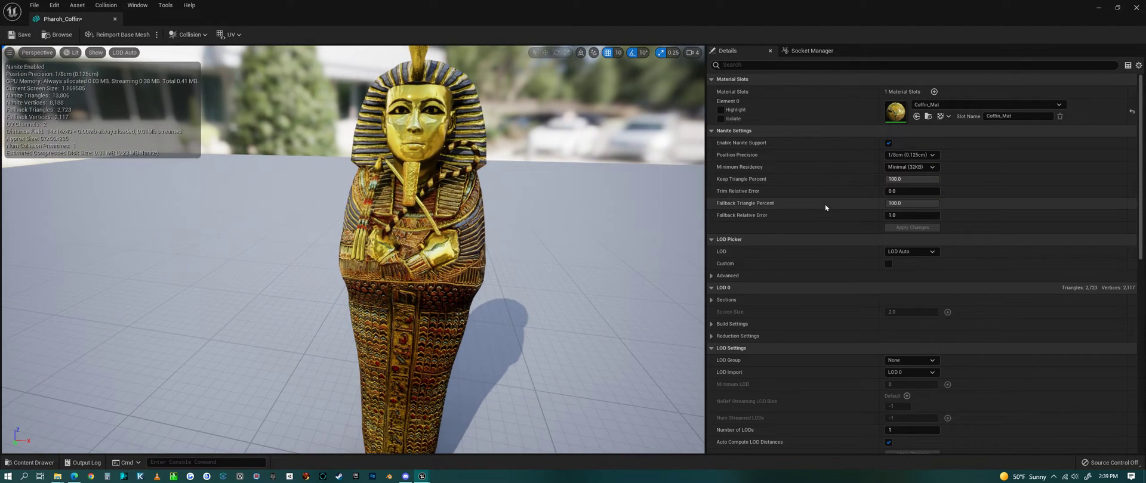
mouse_move(510, 268)
right_down()
mouse_move(495, 288)
mouse_move(497, 273)
right_up()
key(s)
key(w)
drag(512, 275, 534, 264)
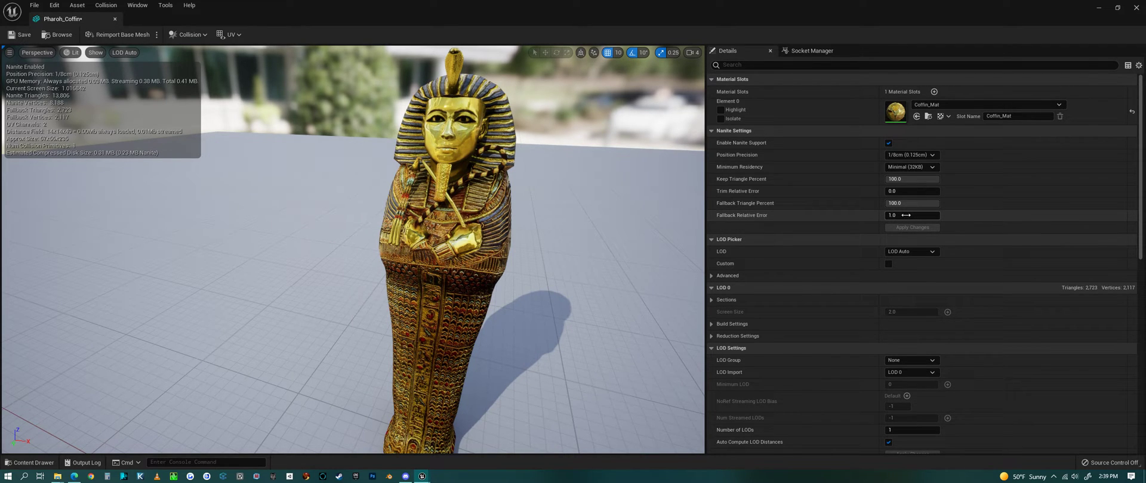
Set the Nanite Position Precision to Auto and the Fallback Relative Error to 0.0, applying both changes to the mesh
click(911, 156)
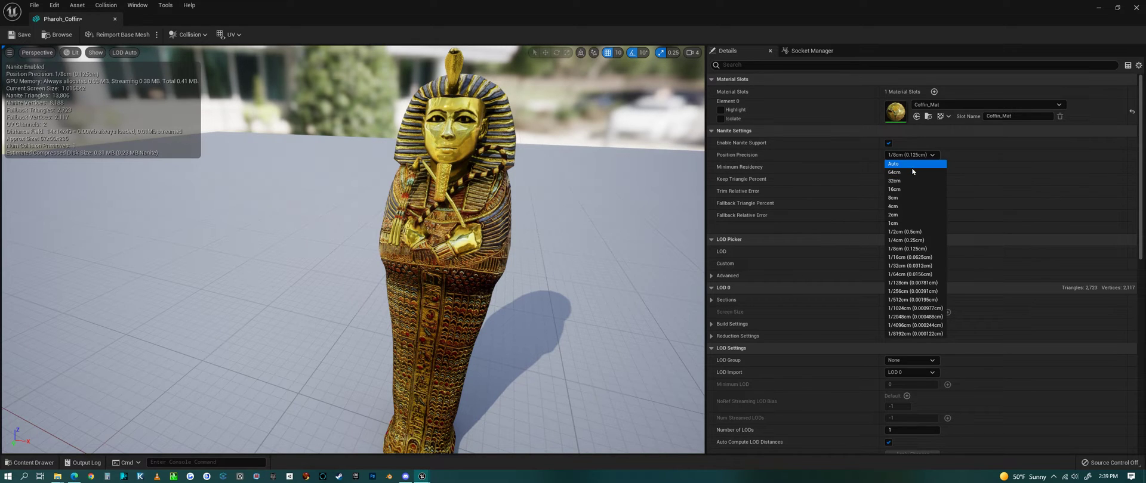
click(911, 163)
click(904, 215)
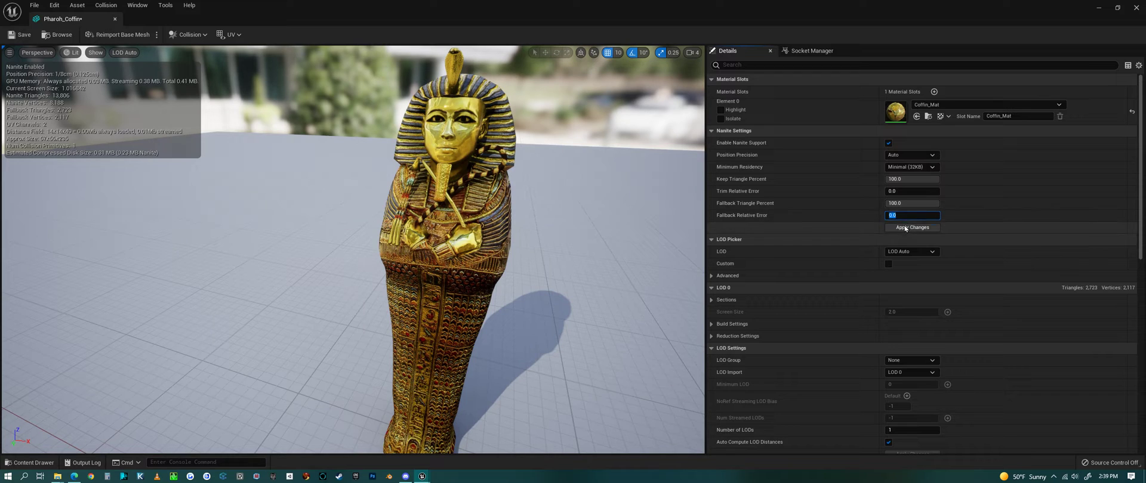
click(905, 228)
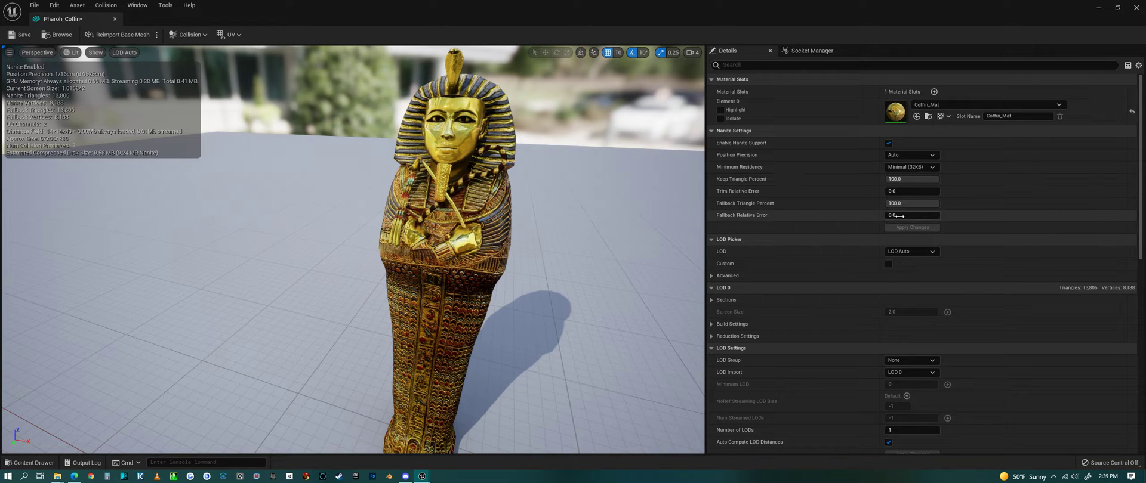
mouse_move(582, 233)
right_down()
mouse_move(577, 257)
mouse_move(583, 233)
right_up()
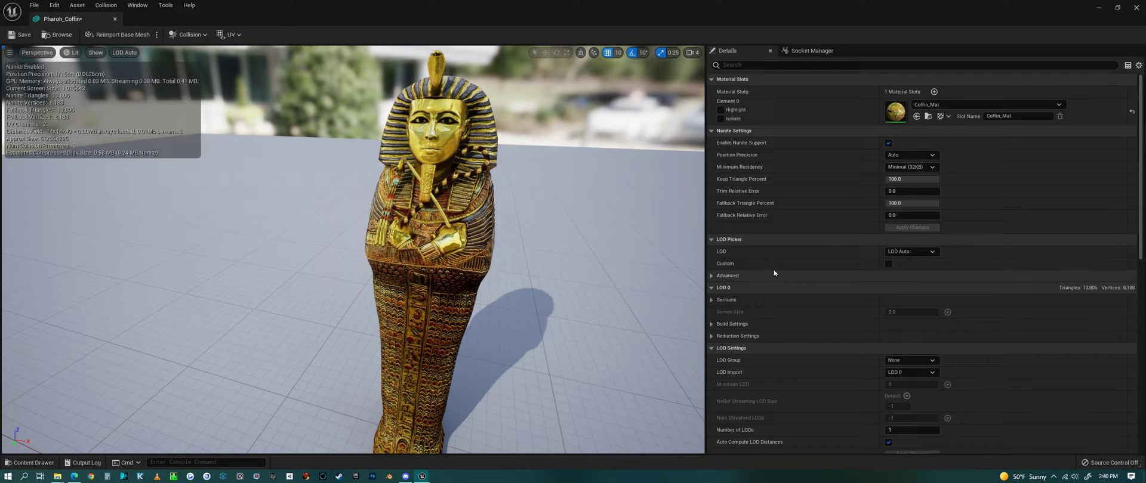
Set the Nanite Fallback Relative Error to 0.5 and apply the change to the coffin mesh
click(906, 216)
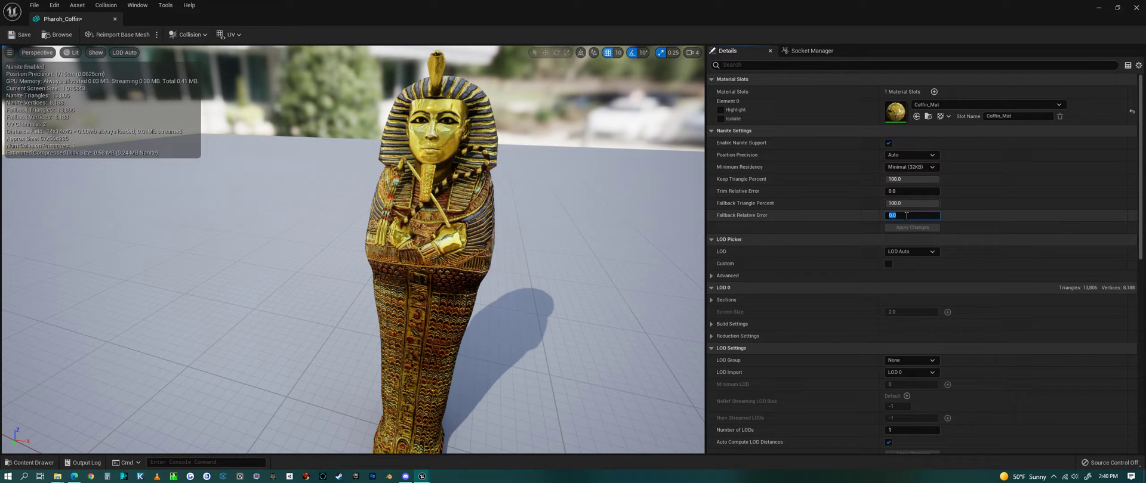
text(0.5)
key(Return)
click(910, 228)
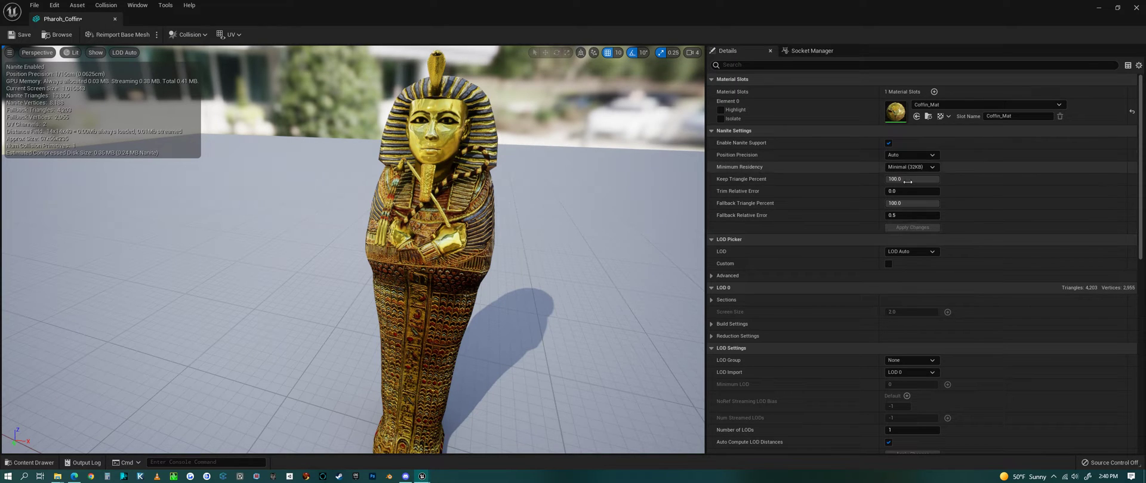
Set the Nanite Minimum Residency to 1MB and apply the change to the coffin mesh
click(915, 215)
click(927, 166)
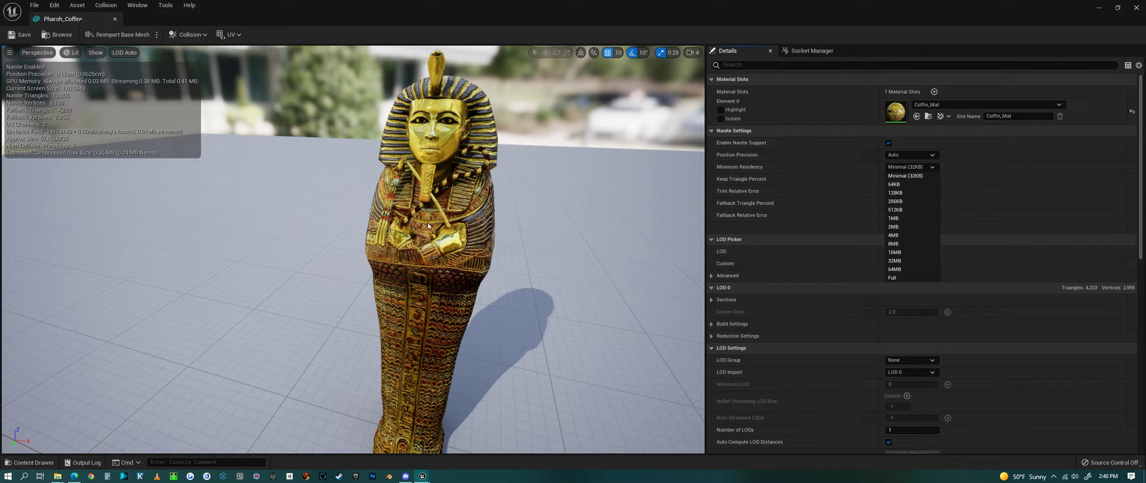
click(911, 219)
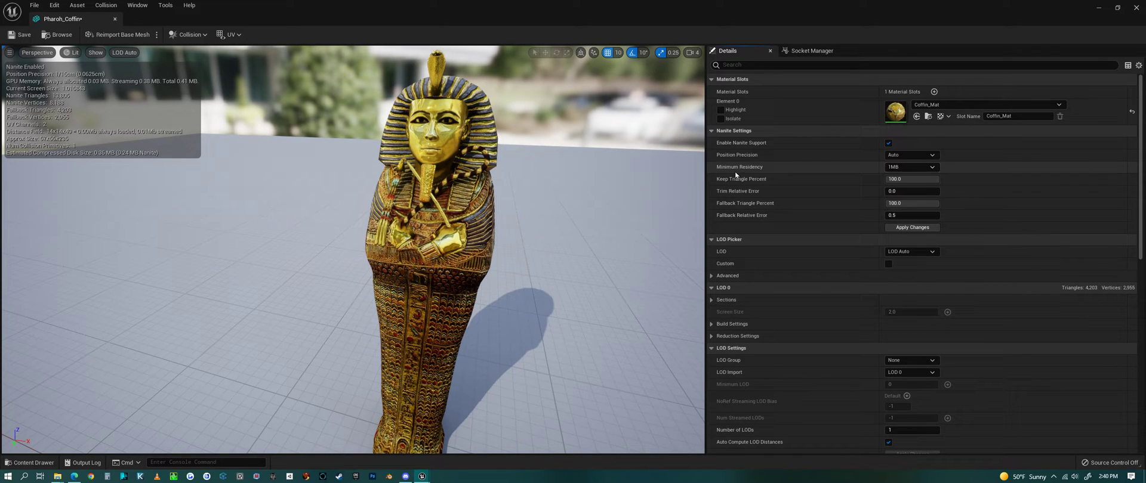
click(907, 229)
Examine the whole coffin in the preview from the front and side at varying distances
right_drag(537, 263, 575, 252)
key(s)
key(w)
key(w)
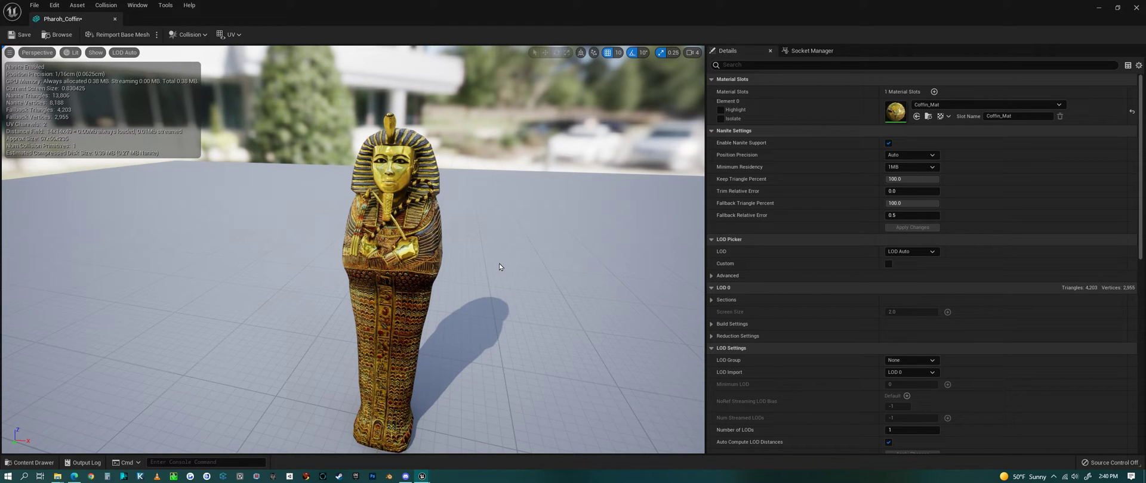
mouse_move(323, 333)
right_down()
mouse_move(268, 366)
mouse_move(316, 334)
mouse_move(307, 321)
mouse_move(313, 340)
right_up()
key(s)
key(d)
right_drag(514, 341, 459, 324)
key(w)
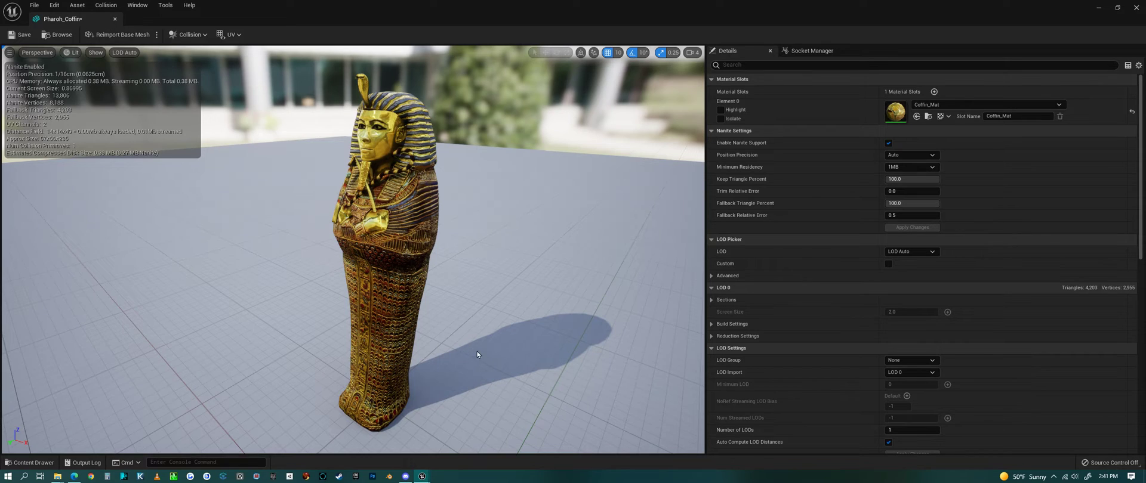
mouse_move(478, 355)
right_down()
mouse_move(448, 341)
mouse_move(473, 352)
right_up()
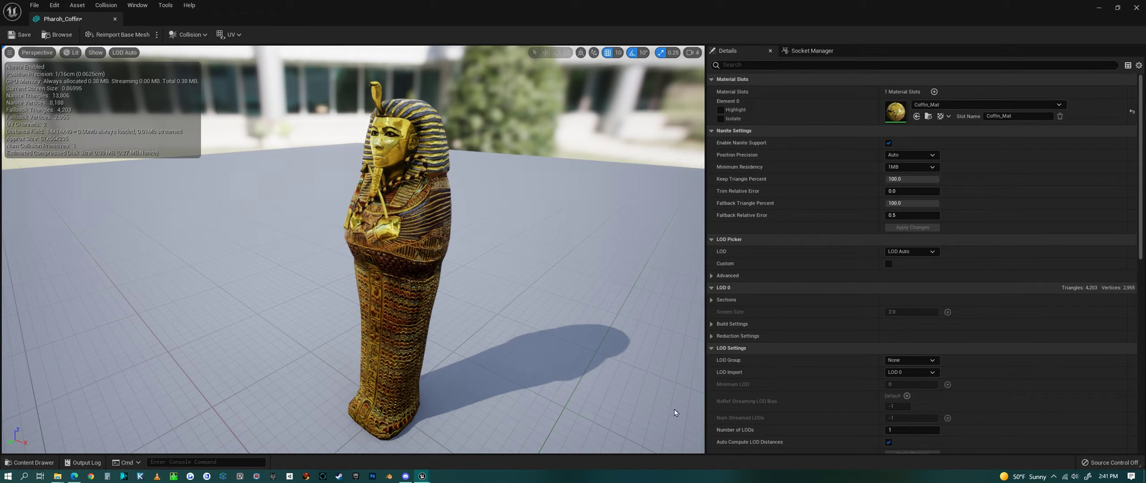
Set the Number of LODs to 3 in the LOD settings and apply the change
scroll(988, 328, down, 2)
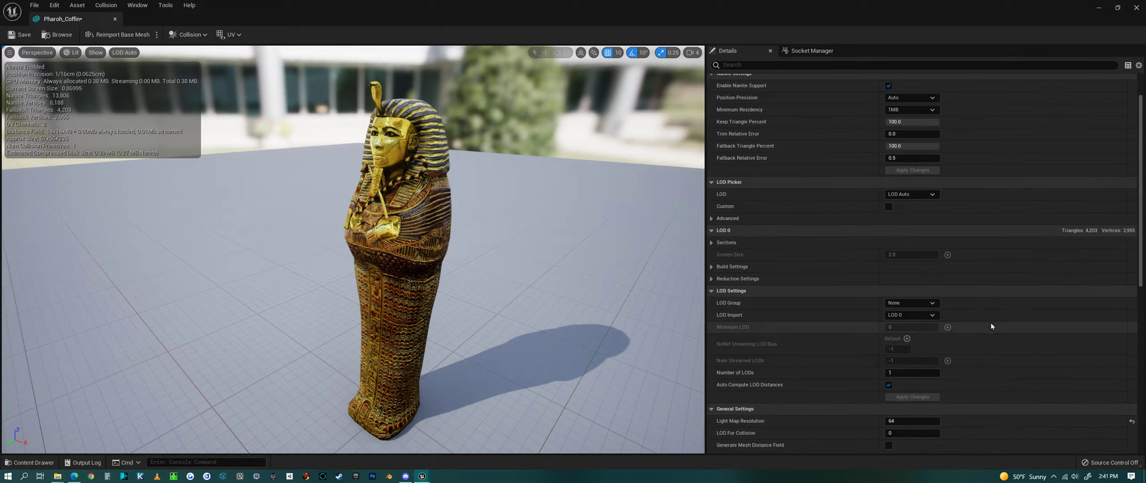
click(934, 373)
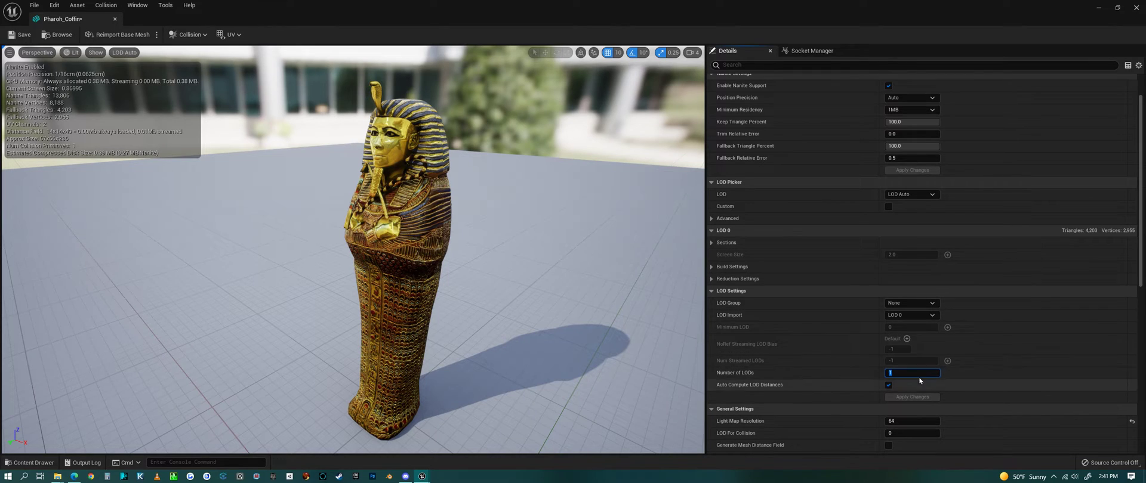
scroll(985, 325, up, 2)
scroll(984, 226, down, 2)
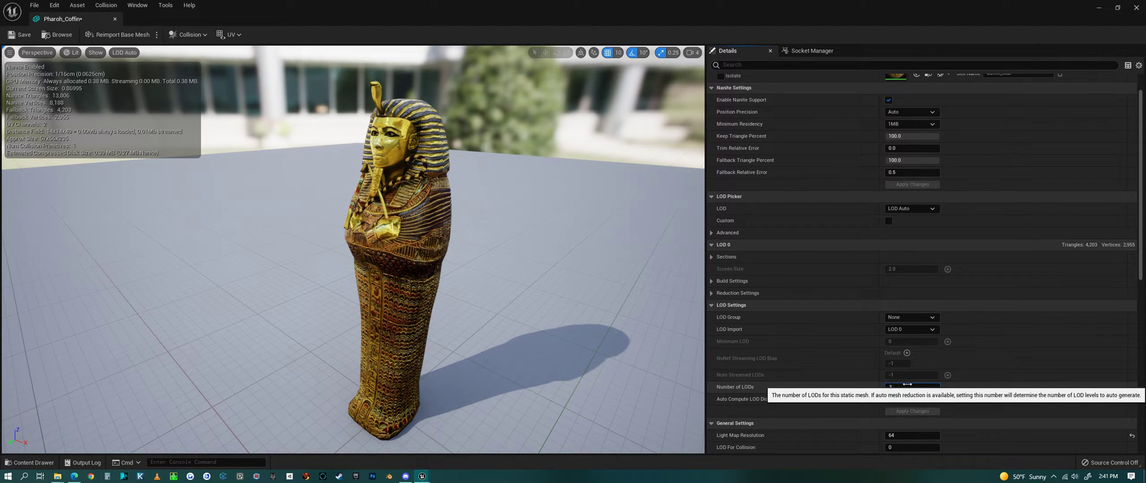
key(Return)
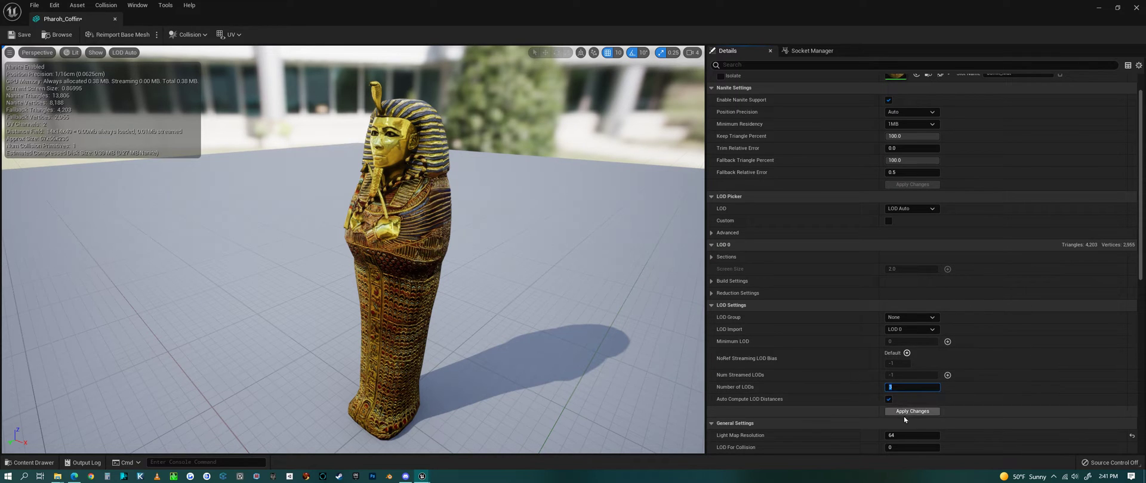
click(909, 412)
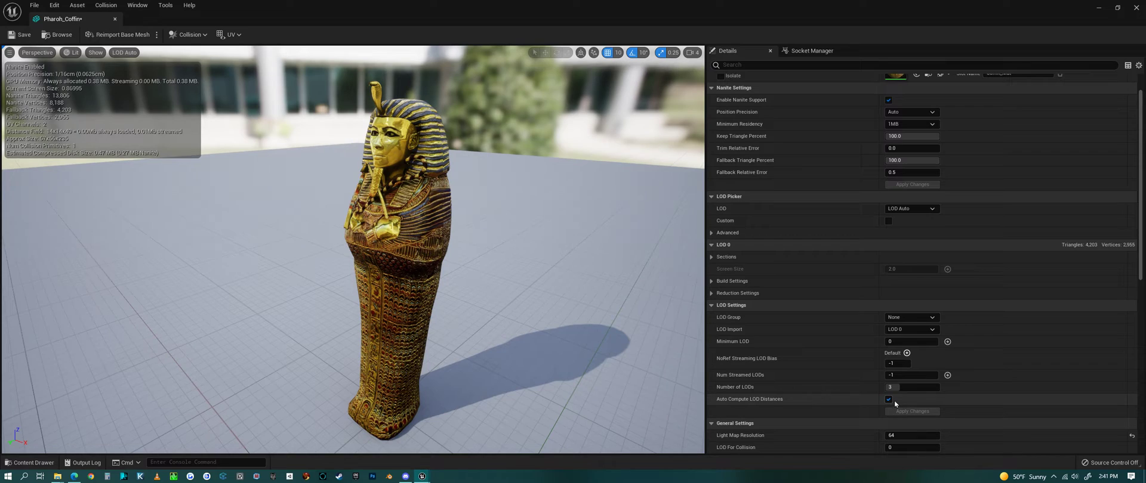
Compare the coffin's fallback triangle and vertex counts in the preview statistics while viewing it from near and far
right_drag(539, 344, 576, 333)
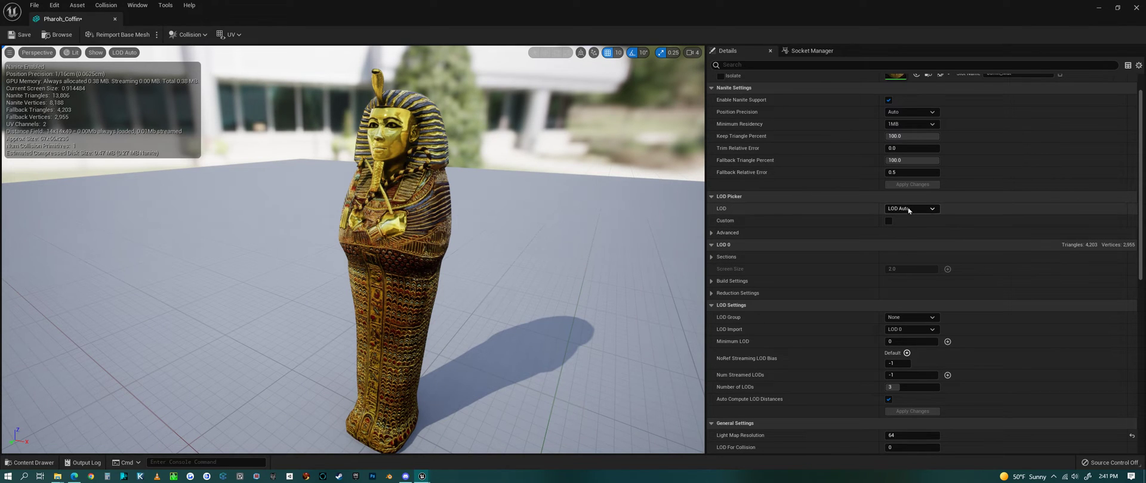
mouse_move(605, 309)
right_down()
mouse_move(615, 308)
mouse_move(598, 298)
right_up()
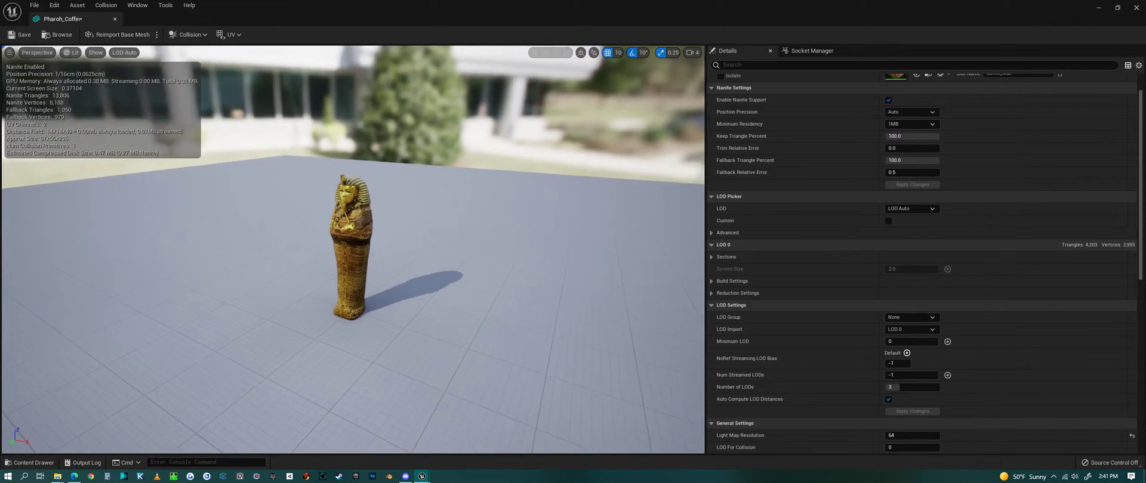
right_drag(352, 251, 331, 239)
key(w)
key(w)
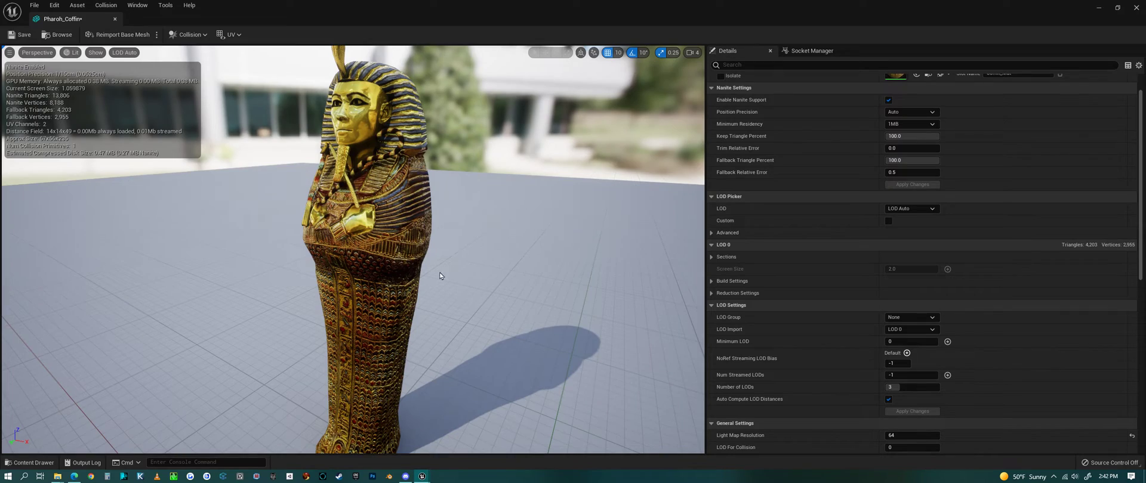
key(s)
mouse_move(466, 283)
right_down()
mouse_move(507, 283)
mouse_move(462, 282)
mouse_move(472, 279)
right_up()
key(s)
key(w)
key(s)
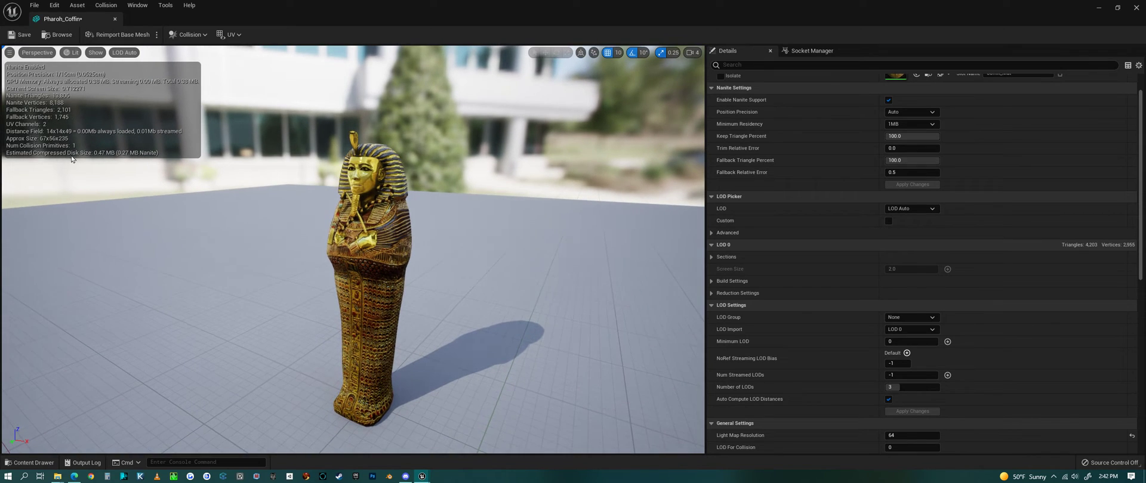
mouse_move(491, 265)
right_down()
mouse_move(503, 266)
mouse_move(469, 270)
mouse_move(483, 266)
right_up()
key(w)
key(s)
drag(471, 266, 478, 316)
key(s)
key(w)
key(w)
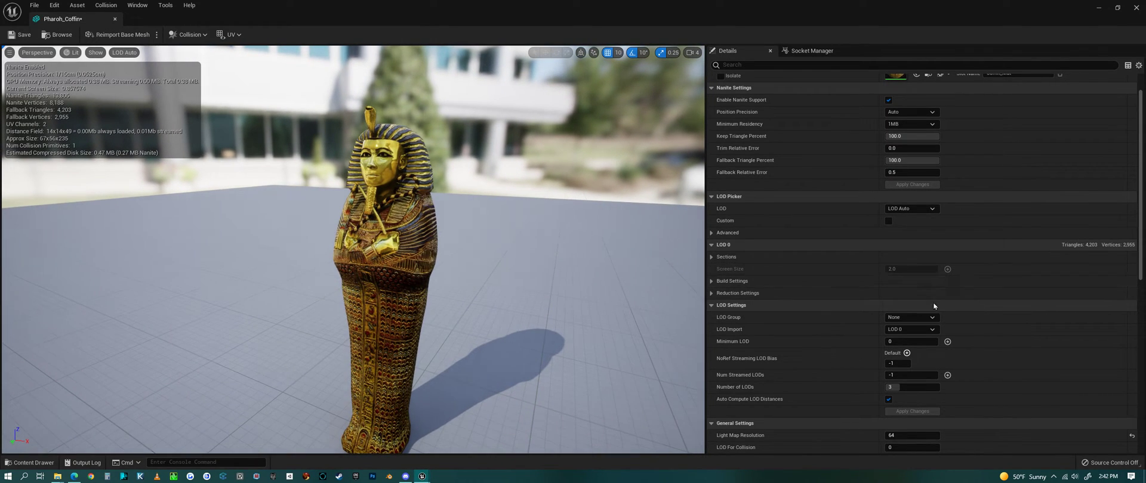
Enable the Custom option in the LOD Picker and turn off Auto Compute LOD Distances in the LOD settings
click(888, 221)
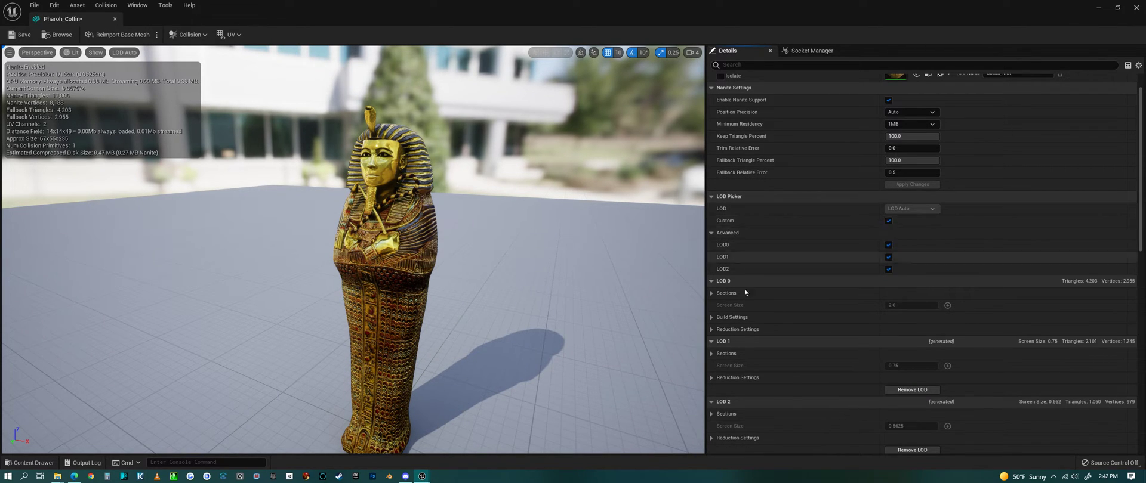
scroll(735, 331, down, 2)
scroll(736, 332, down, 5)
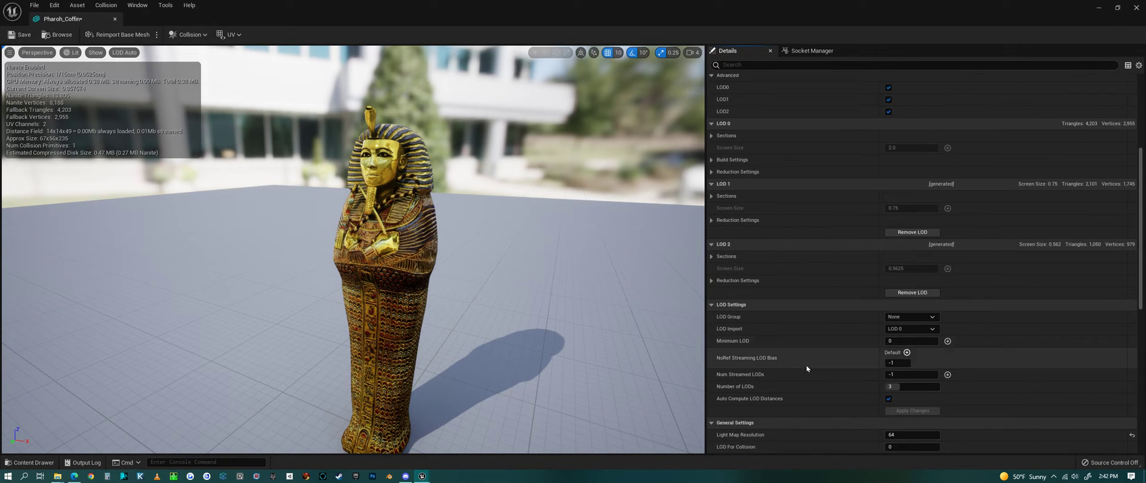
scroll(811, 311, up, 3)
scroll(811, 310, down, 7)
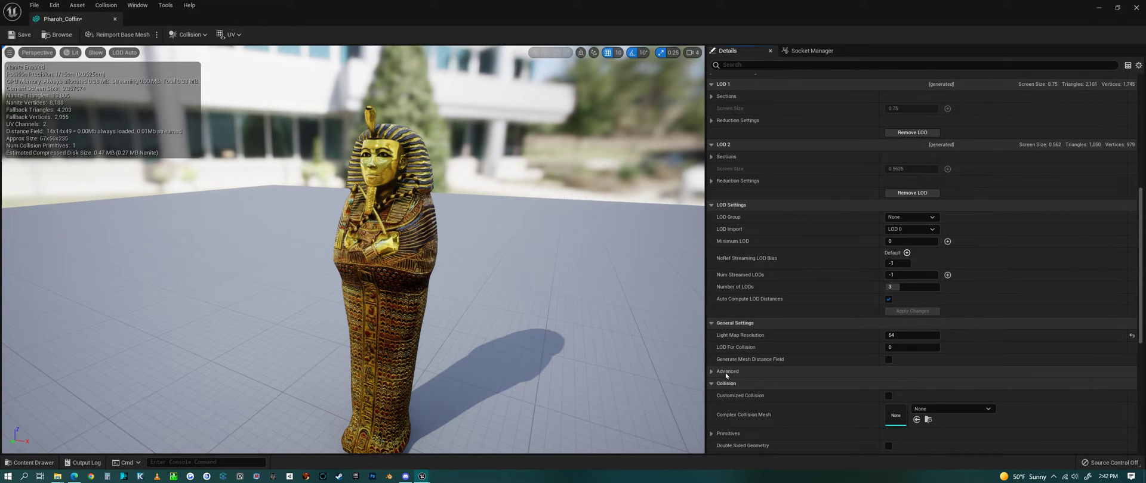
scroll(775, 366, down, 3)
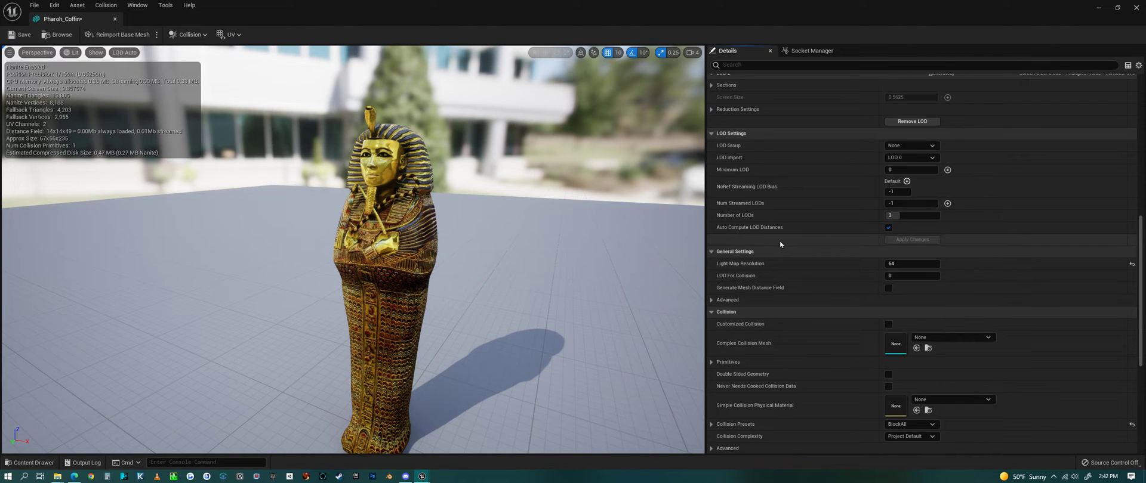
scroll(816, 238, up, 1)
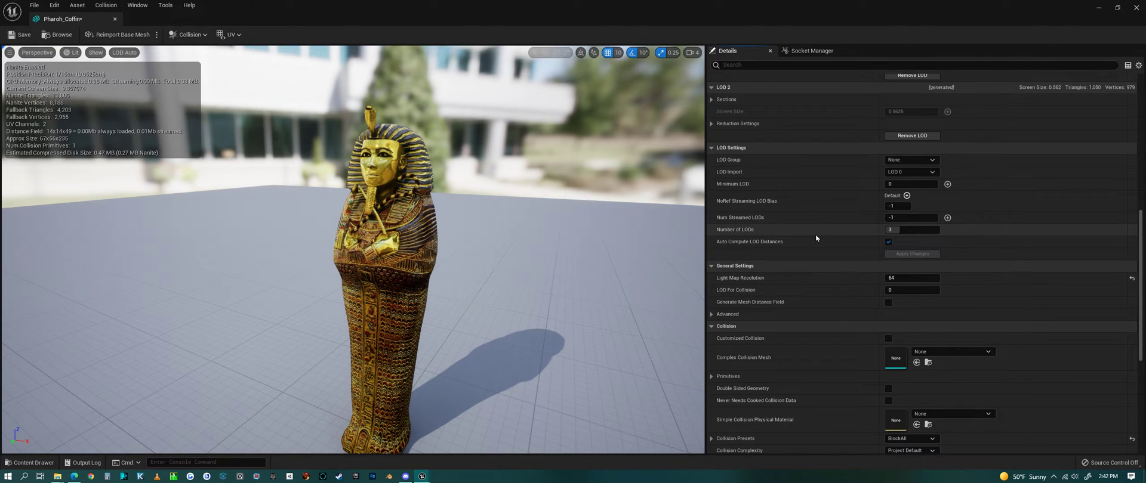
click(888, 242)
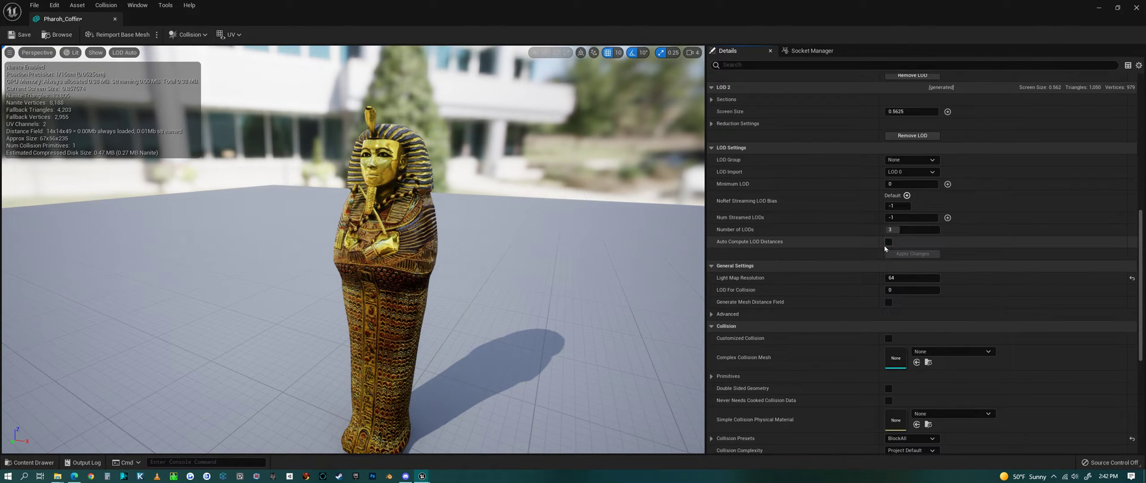
Set the LOD 1 screen size to 0.5
scroll(844, 301, up, 5)
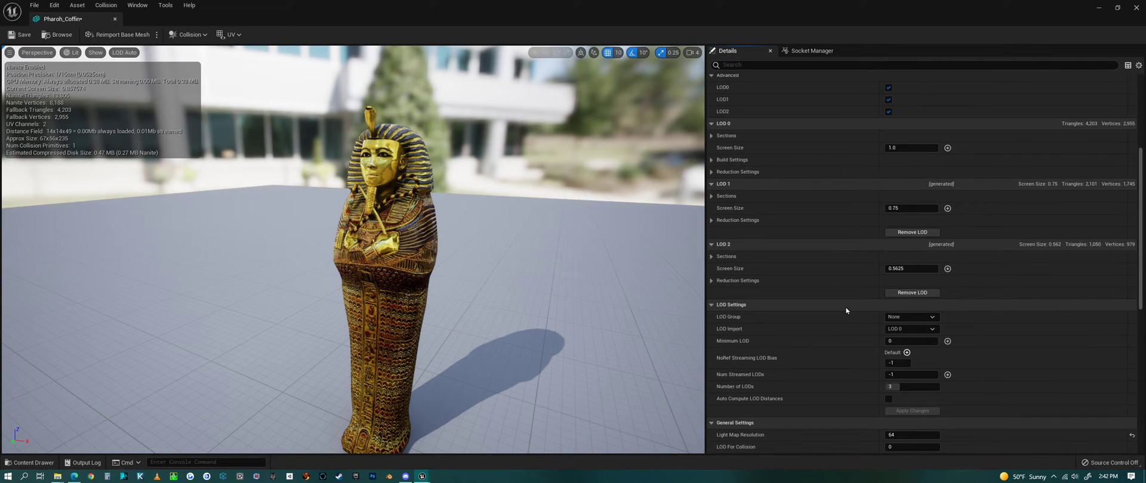
scroll(816, 322, up, 3)
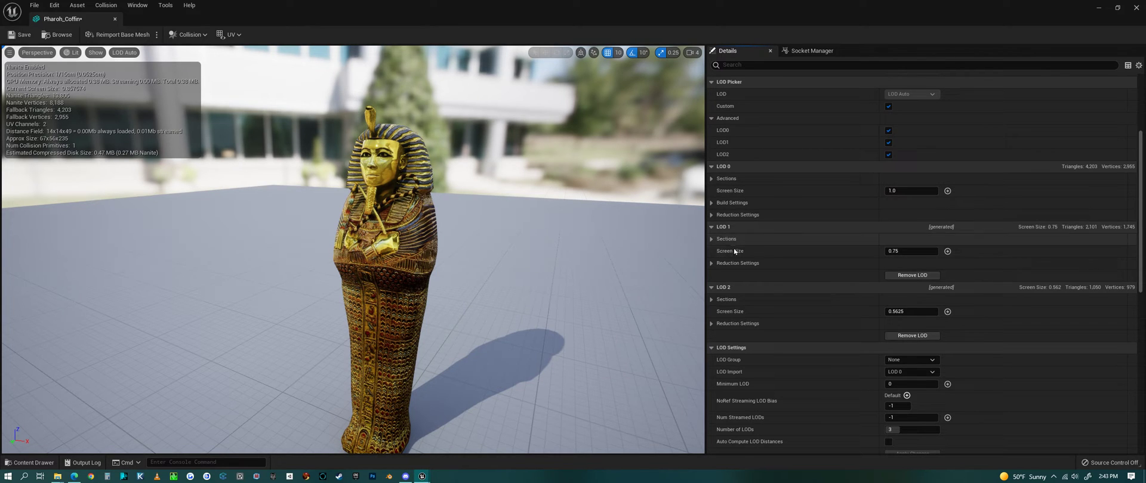
click(906, 251)
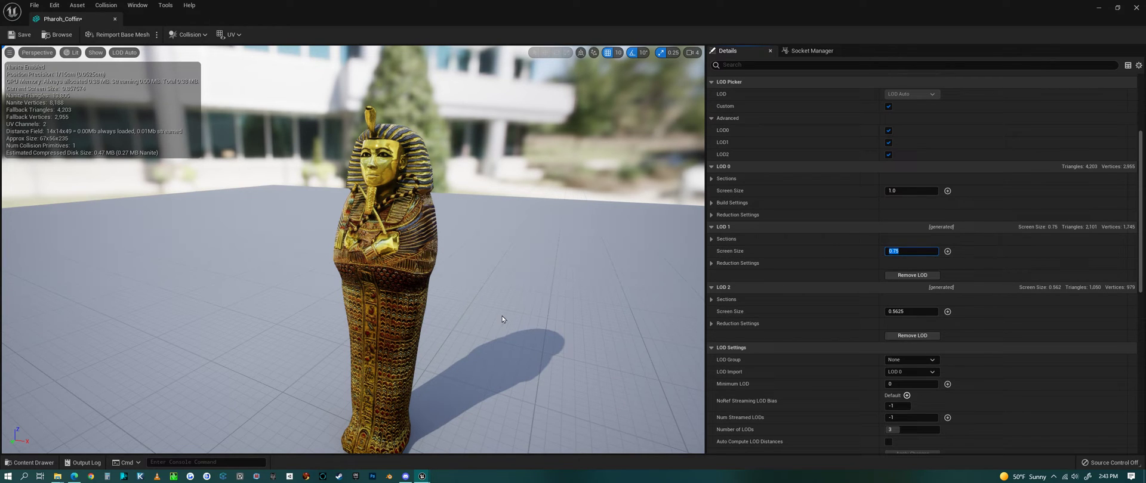
mouse_move(498, 271)
right_down()
mouse_move(498, 310)
mouse_move(507, 265)
mouse_move(498, 278)
right_up()
key(w)
key(s)
key(w)
right_drag(496, 197, 497, 259)
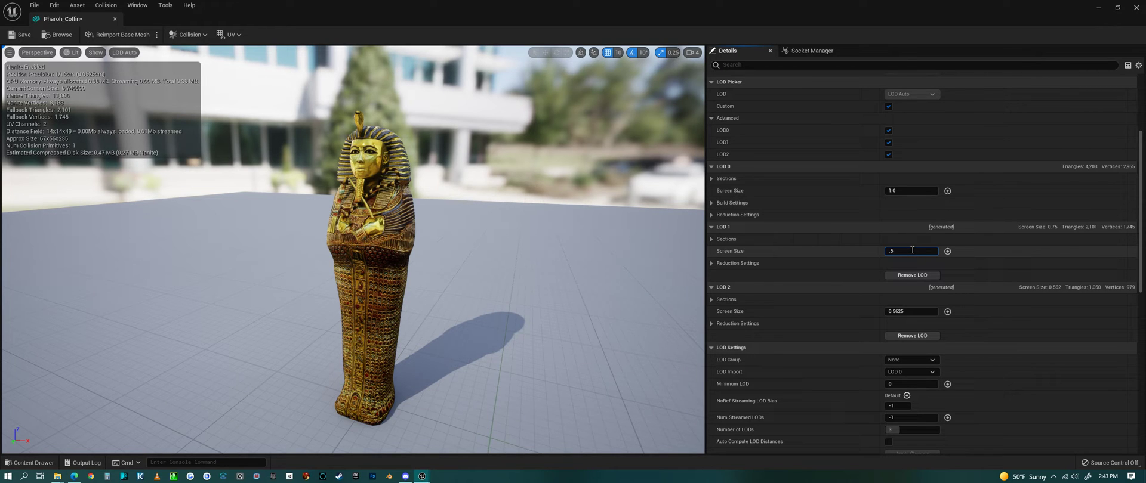
key(Return)
Set the LOD 2 screen size to 0.2 after viewing the coffin from near and far
mouse_move(494, 377)
right_down()
mouse_move(481, 387)
mouse_move(474, 376)
right_up()
key(w)
drag(485, 334, 488, 386)
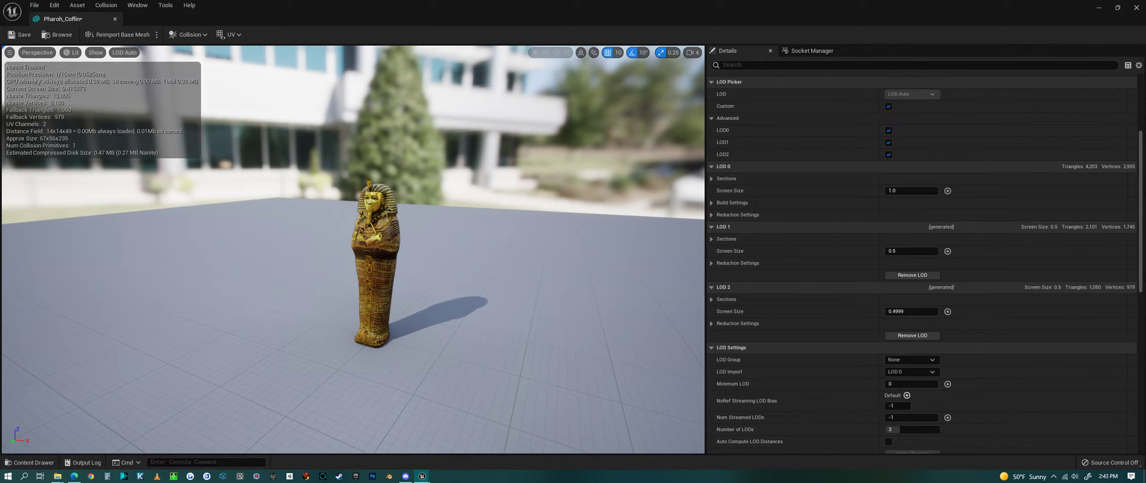
drag(488, 386, 488, 375)
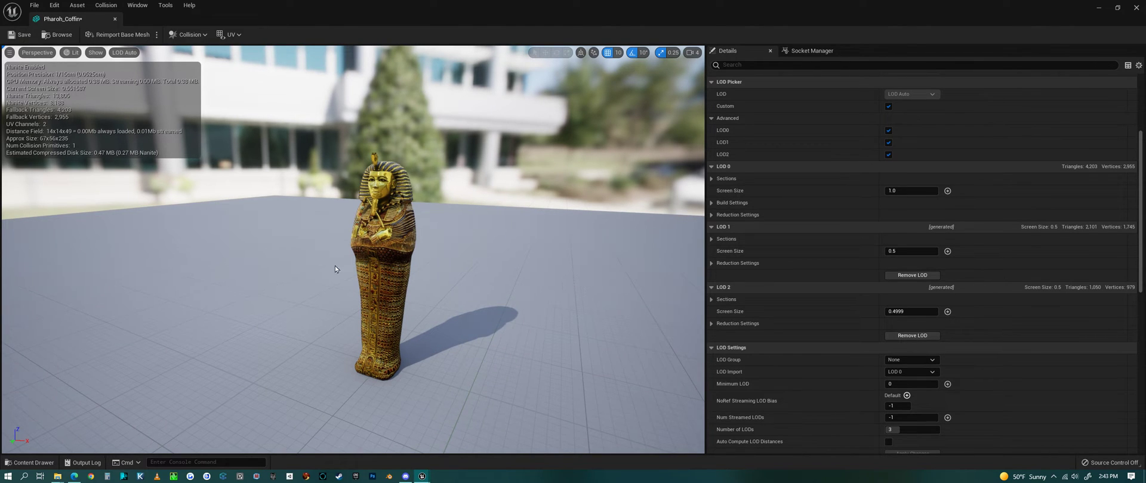
drag(441, 318, 443, 344)
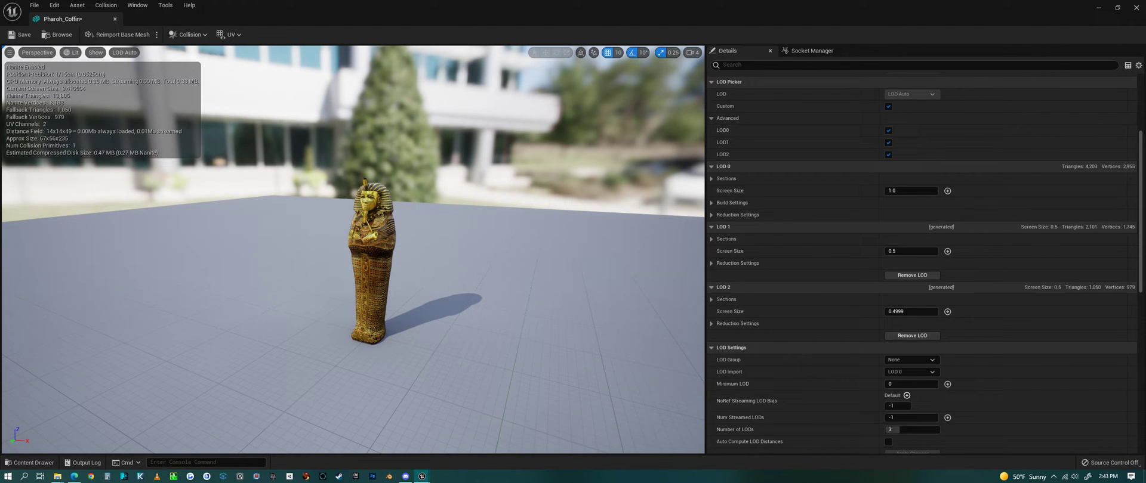
right_drag(376, 281, 372, 288)
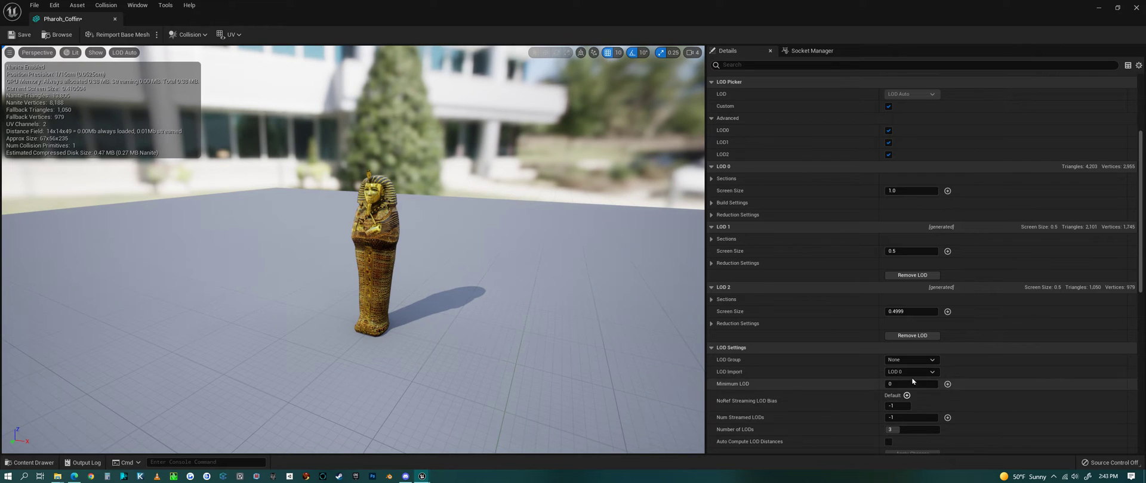
scroll(1006, 347, down, 1)
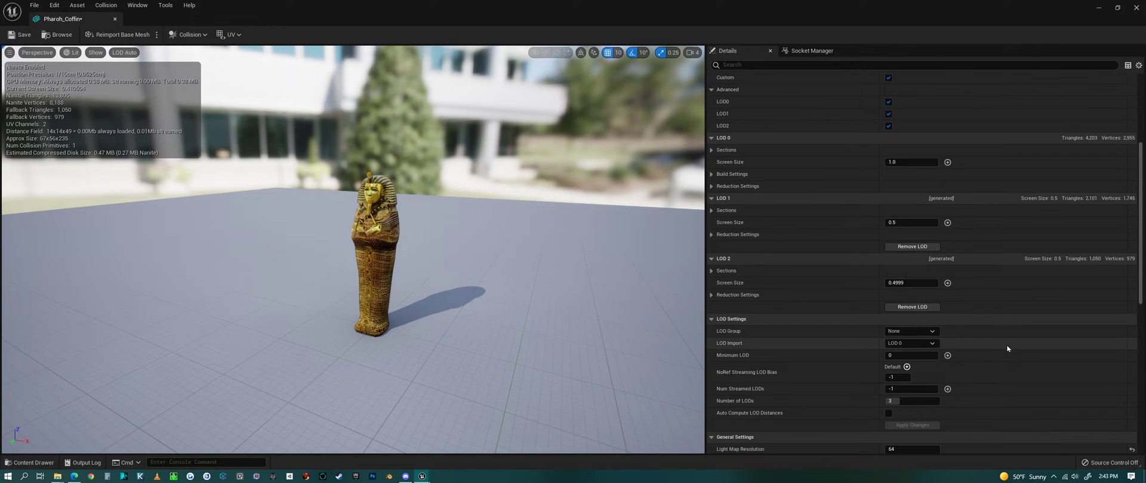
click(914, 283)
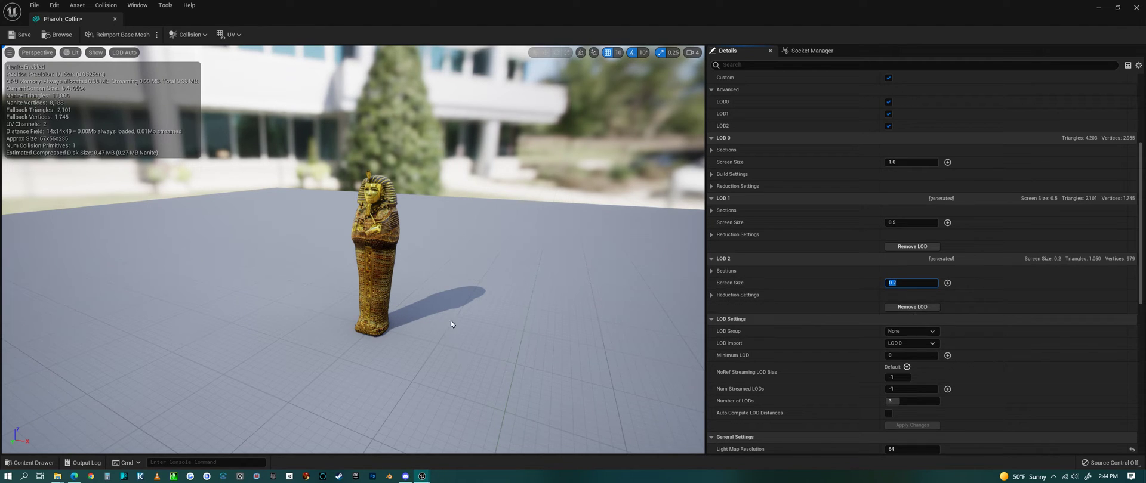
Compare the current screen size with the fallback triangle and vertex counts while viewing the coffin at varying distances
right_drag(451, 319, 452, 312)
key(w)
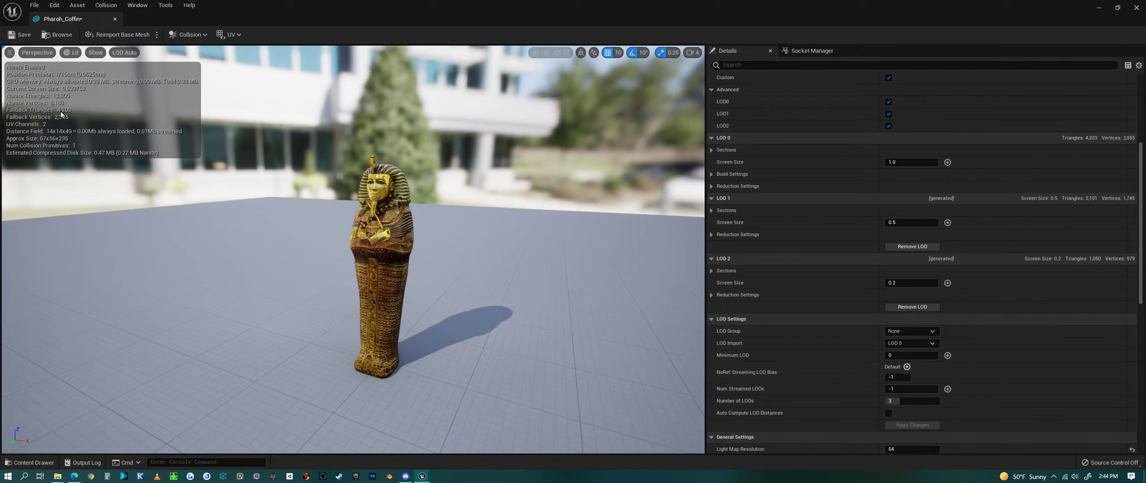
right_drag(452, 313, 455, 320)
key(s)
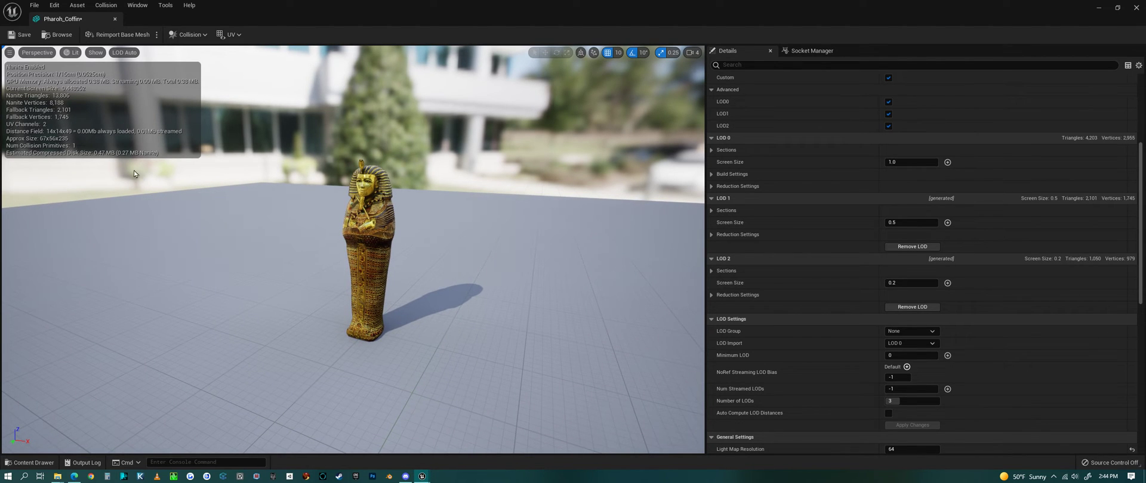
drag(218, 210, 224, 210)
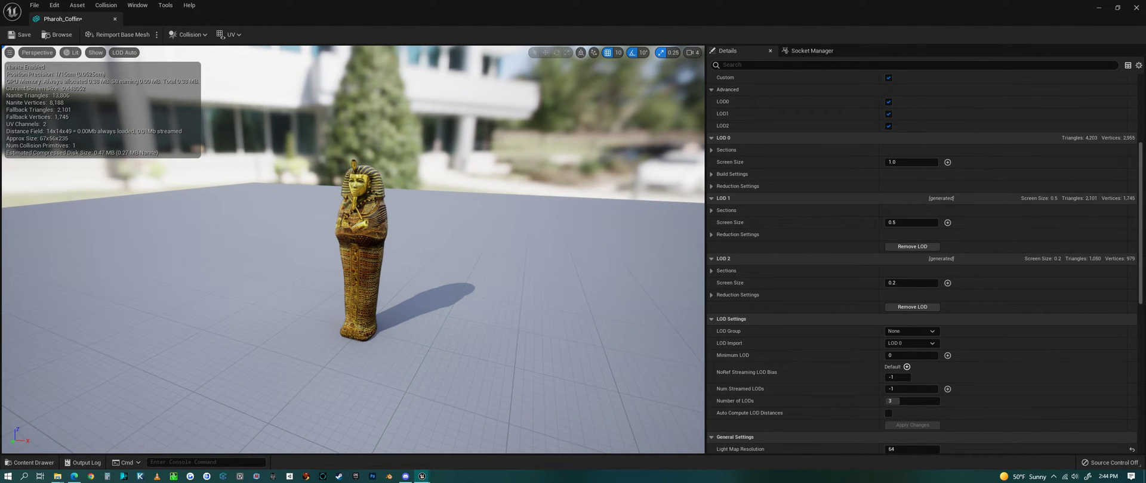
key(s)
key(s)
key(s)
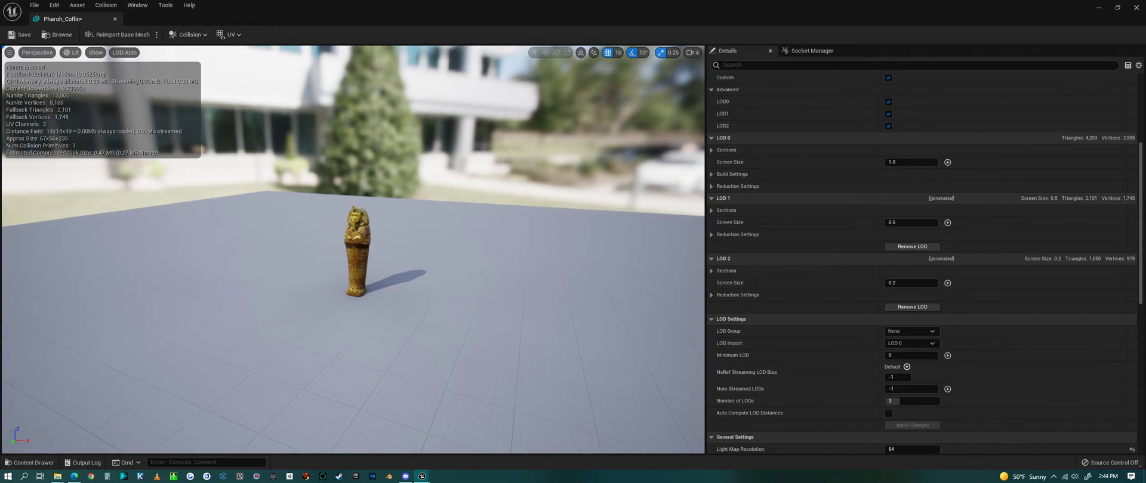
drag(224, 243, 224, 255)
right_drag(225, 255, 227, 261)
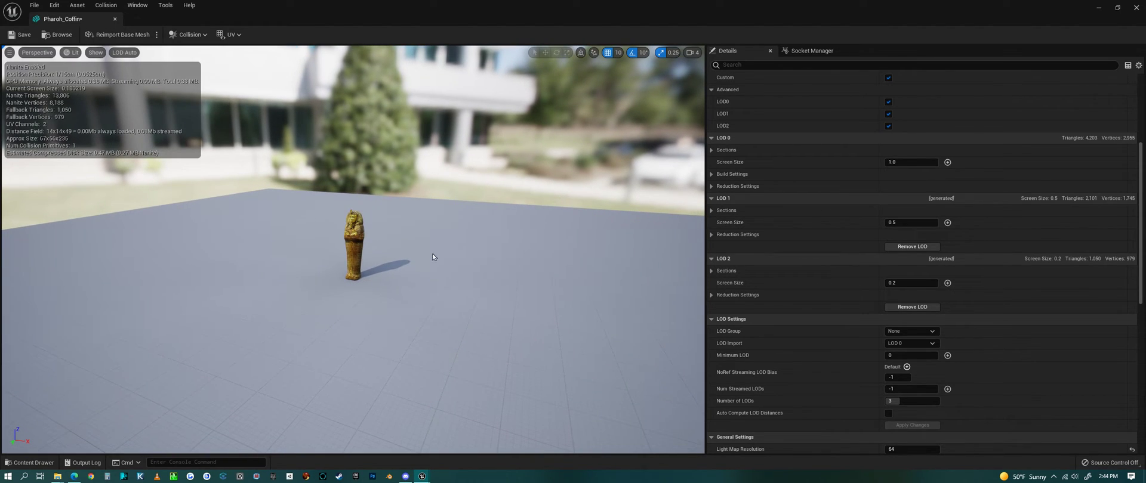
click(909, 283)
mouse_move(414, 290)
right_down()
mouse_move(391, 346)
mouse_move(391, 293)
right_up()
scroll(382, 251, up, 5)
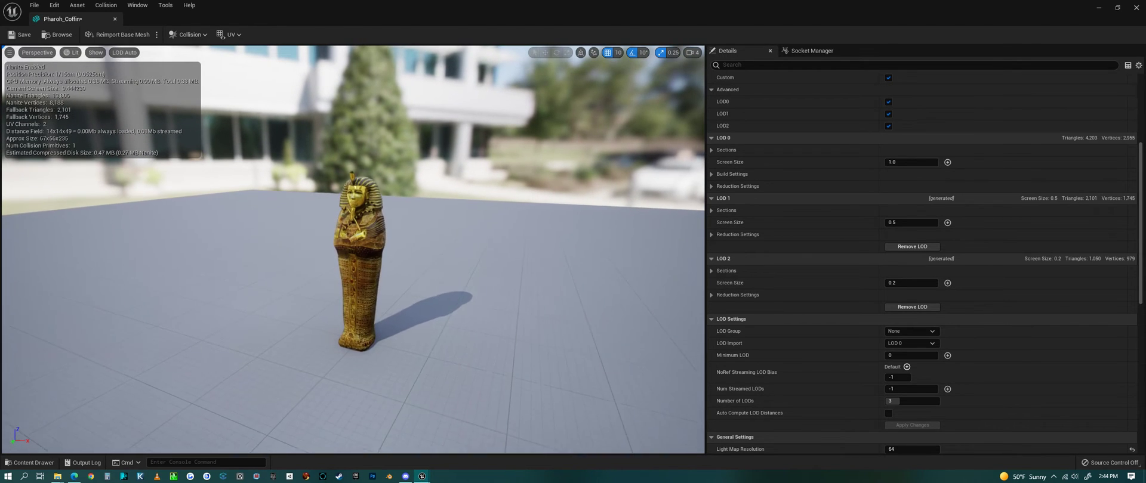
scroll(382, 251, up, 3)
scroll(381, 250, down, 5)
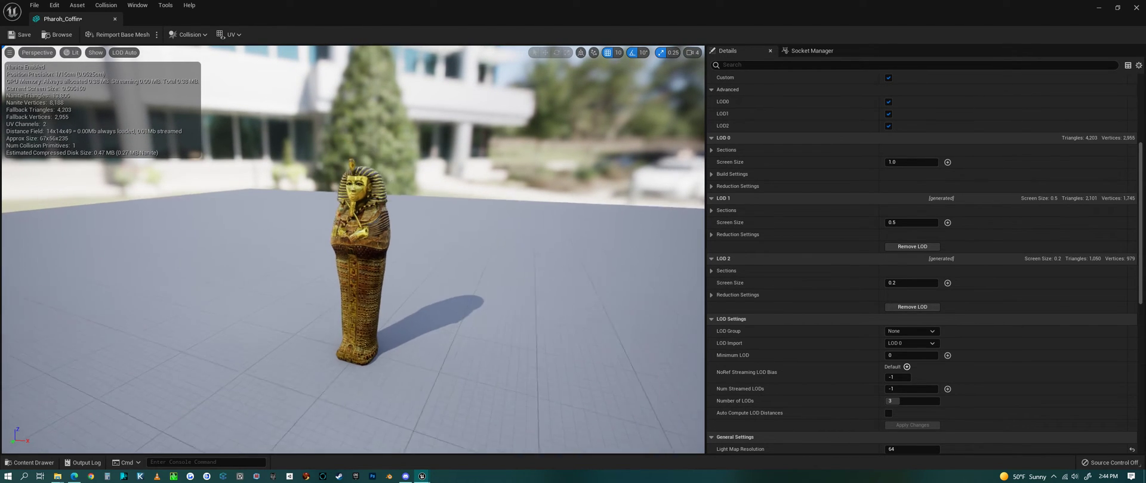
scroll(382, 251, up, 4)
scroll(382, 251, down, 1)
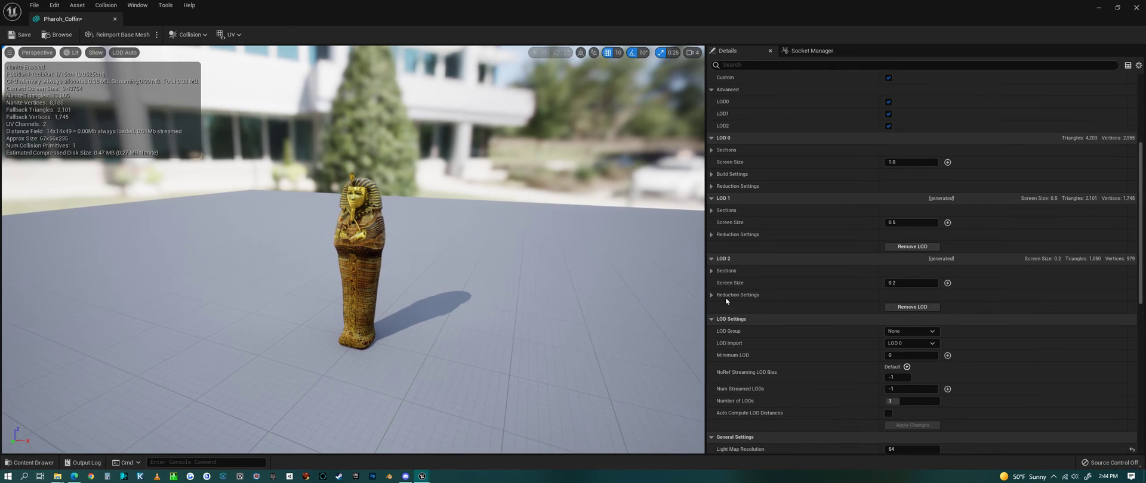
Set the screen size of LOD 2 to 0.15 and of LOD 1 to 0.4
click(906, 284)
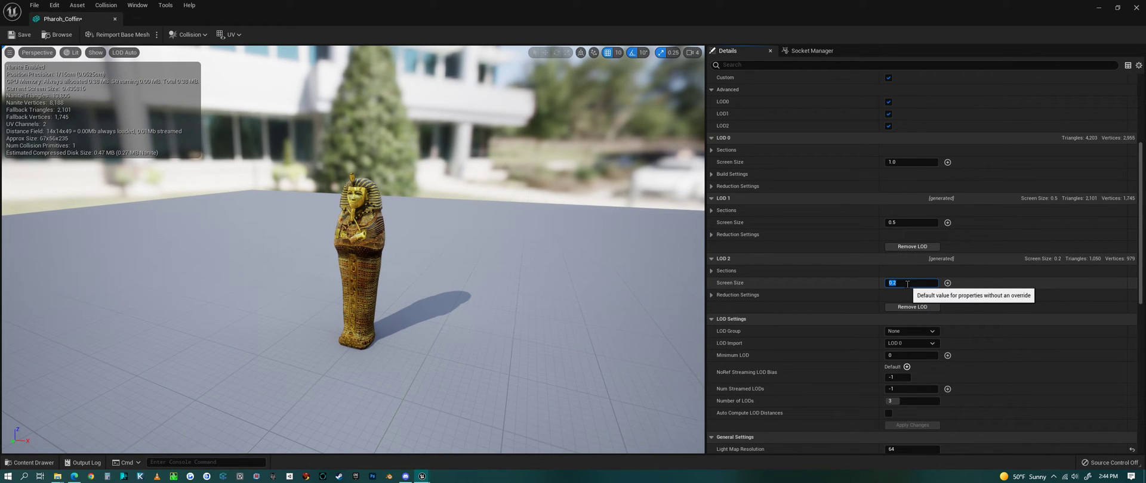
text(.15)
key(Return)
click(908, 223)
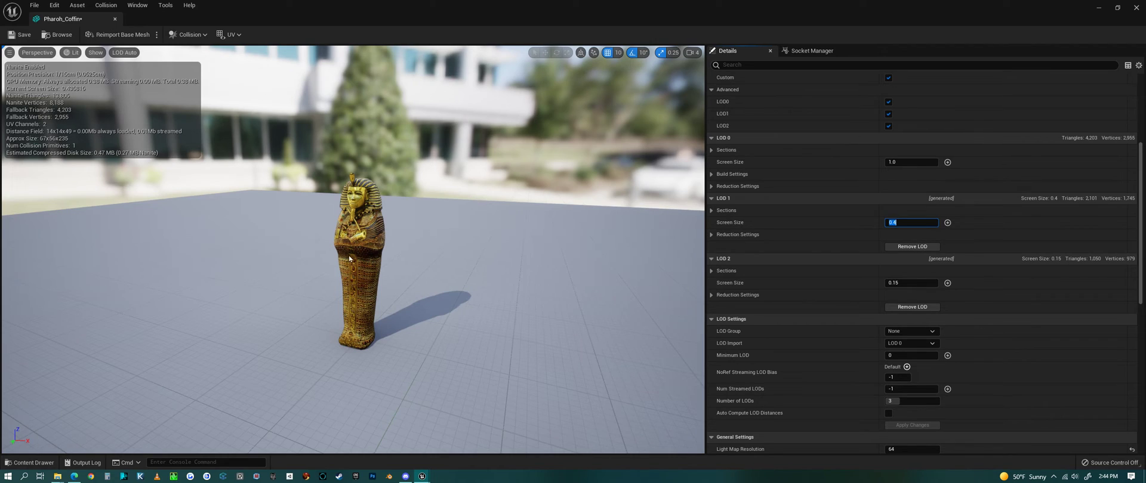
Check at which viewing distances the preview switches between the three fallback LODs of the coffin
mouse_move(339, 273)
right_down()
mouse_move(323, 304)
mouse_move(338, 269)
mouse_move(324, 270)
mouse_move(322, 283)
right_up()
key(w)
key(s)
drag(337, 269, 337, 307)
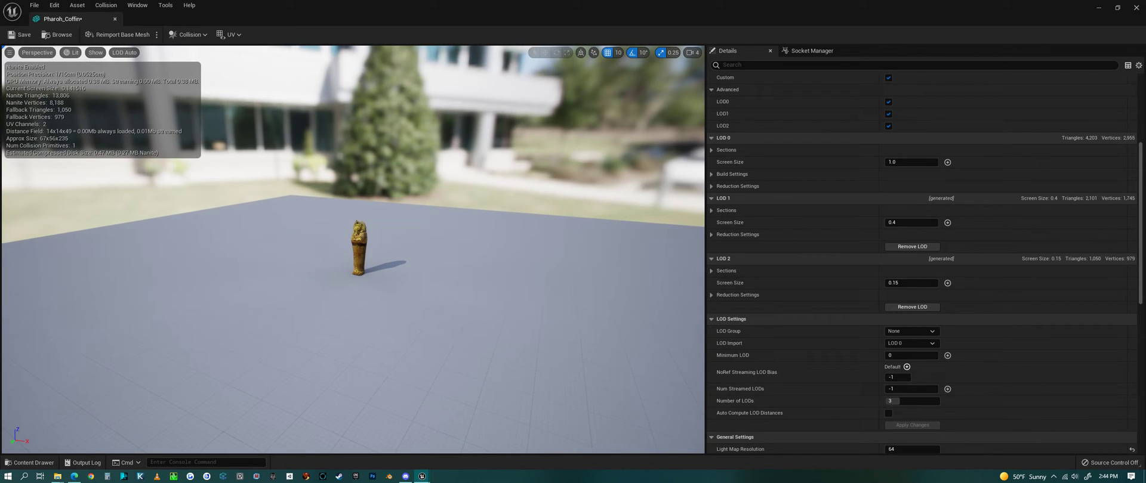
drag(337, 309, 337, 268)
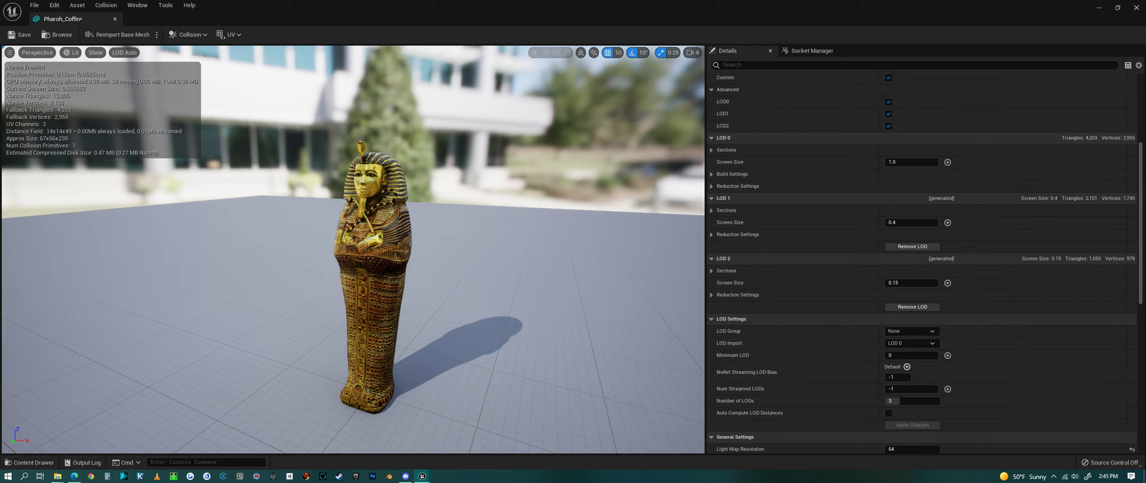
right_drag(338, 268, 337, 310)
drag(338, 304, 337, 269)
right_drag(488, 285, 488, 305)
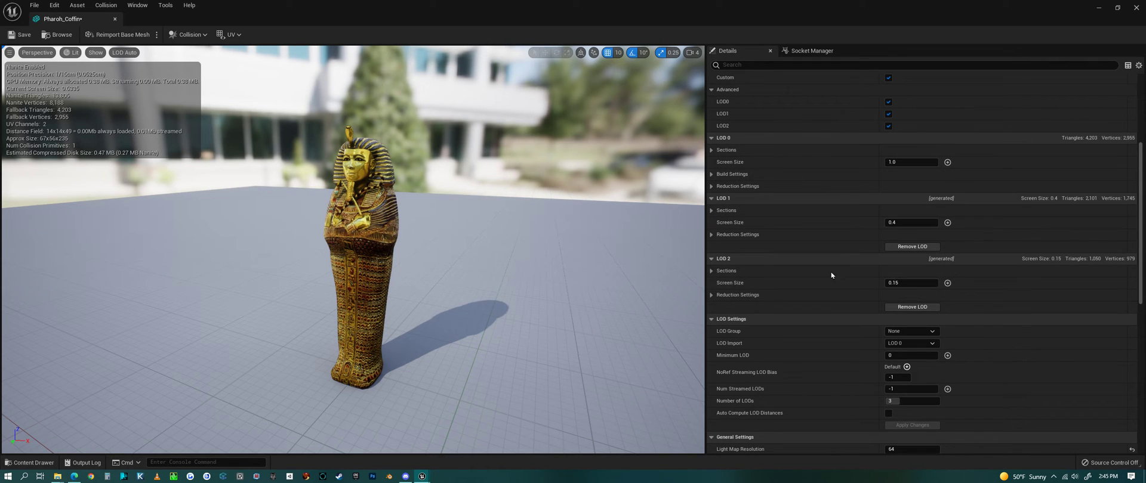
Set Percent Triangles to 65 in LOD 1's reduction settings and apply the change
click(711, 235)
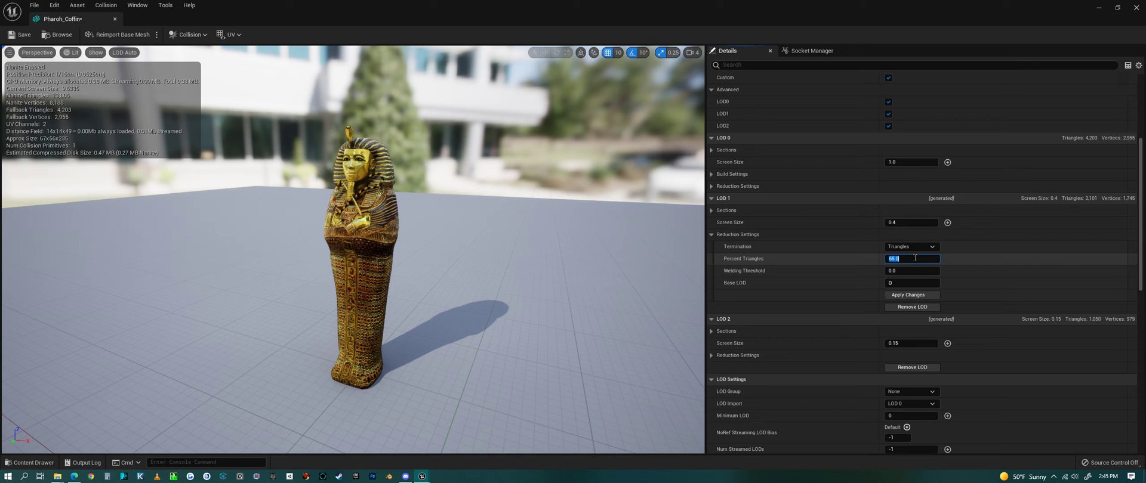
click(910, 296)
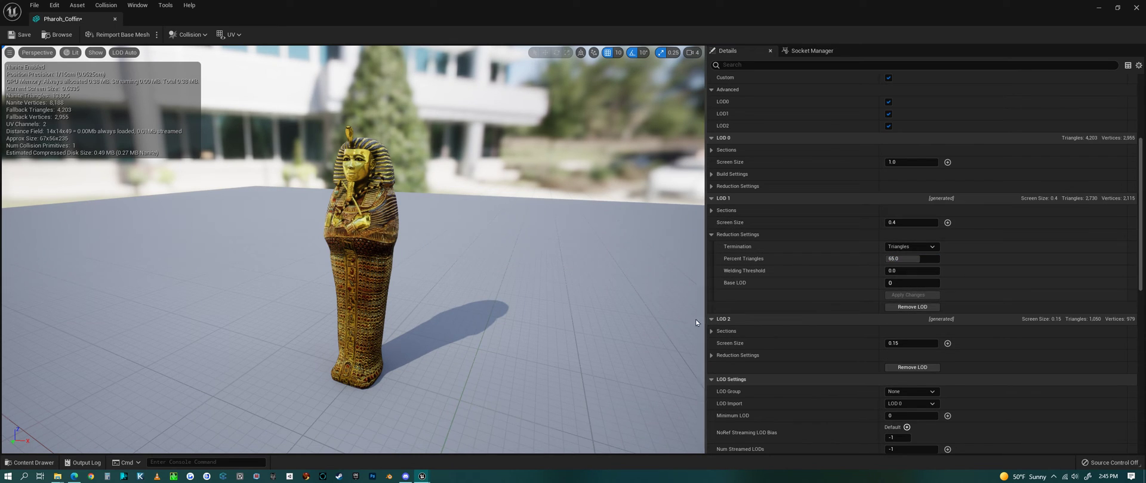
Expand LOD 2's reduction settings to review its triangle percentage, and examine the coffin in the preview from near and far
scroll(851, 311, down, 3)
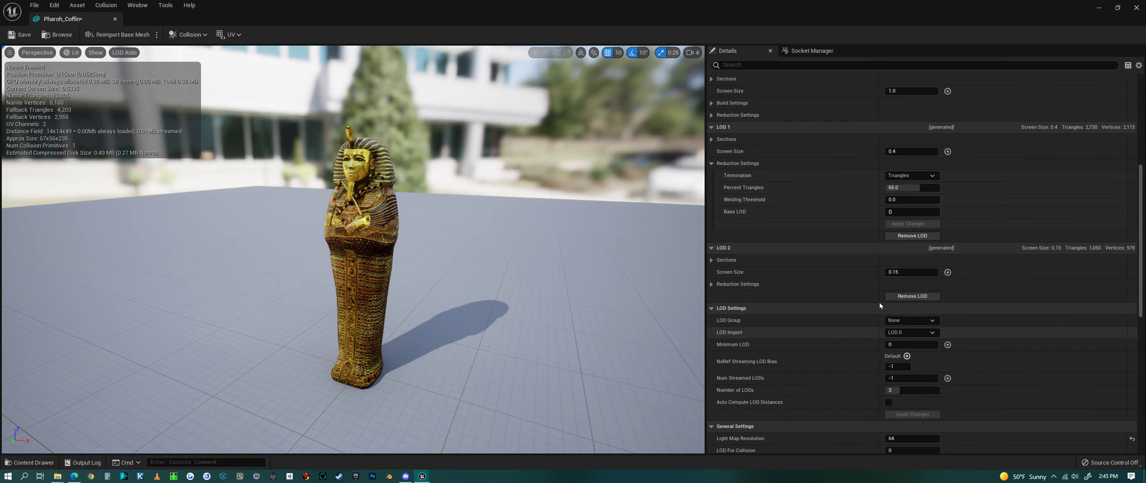
click(711, 285)
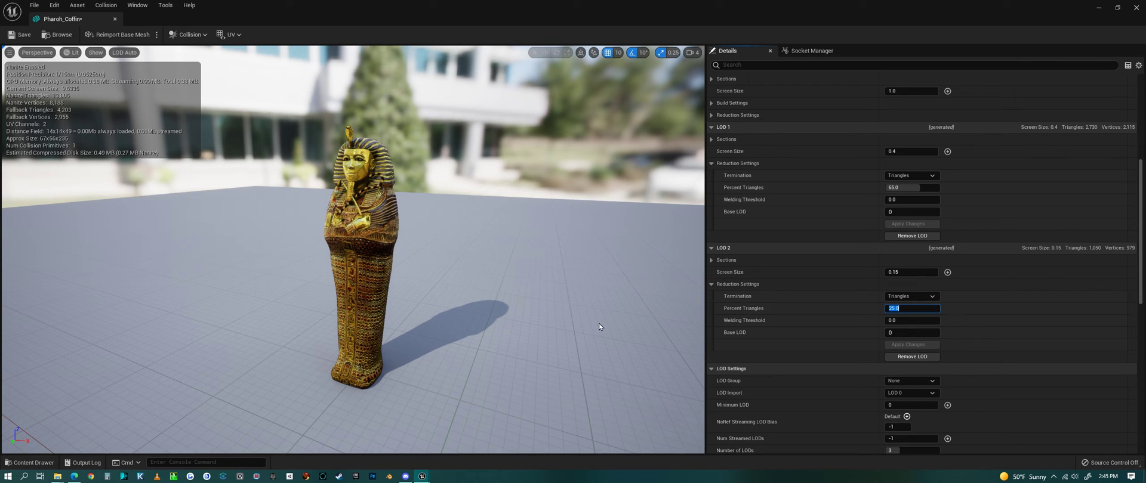
drag(486, 290, 492, 289)
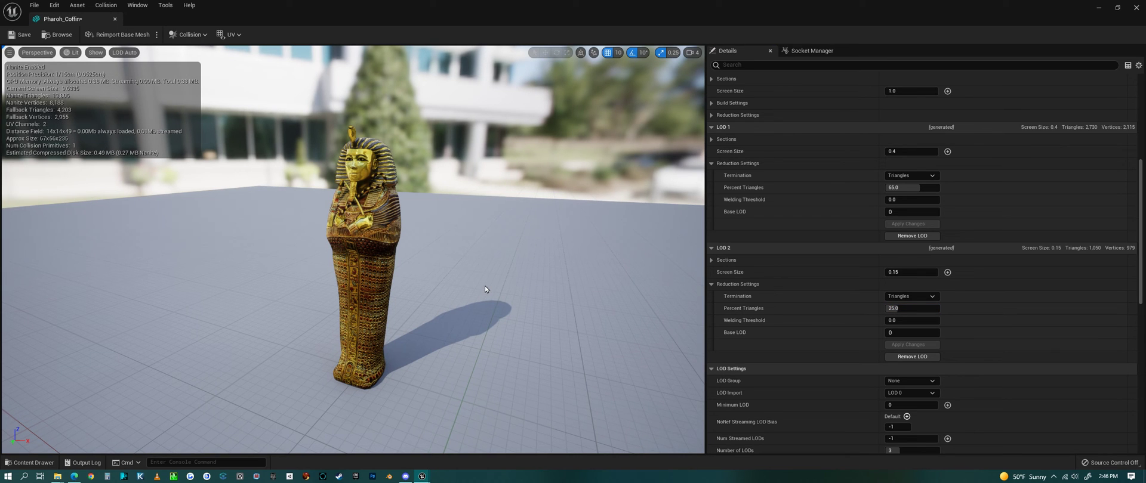
mouse_move(464, 269)
right_down()
mouse_move(464, 243)
mouse_move(459, 265)
right_up()
key(s)
drag(467, 335, 469, 373)
mouse_move(460, 265)
right_down()
mouse_move(449, 254)
mouse_move(468, 258)
right_up()
key(w)
drag(478, 335, 463, 292)
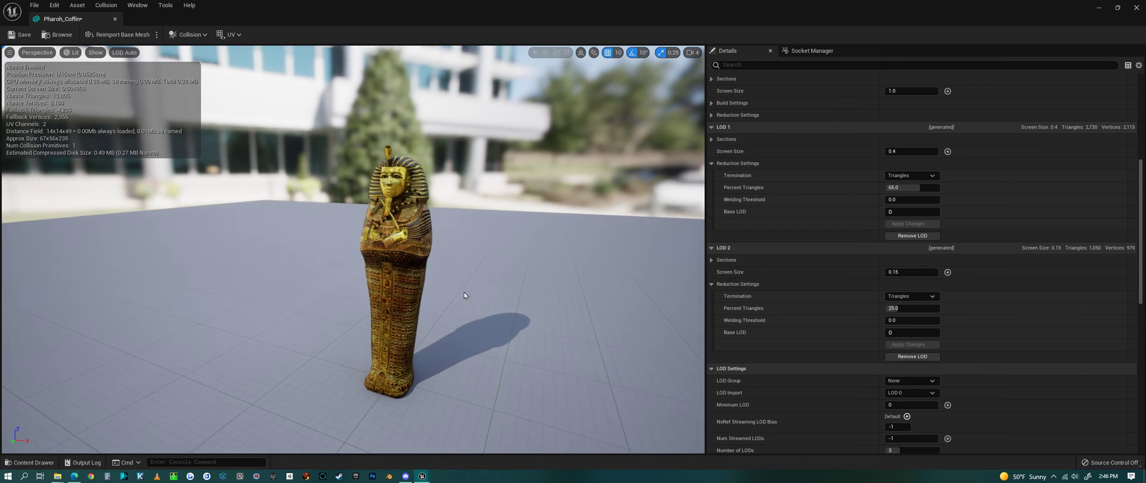
Save the Pharoh_Coffin mesh and close its editor to return to the ThirdPersonMap level
click(20, 35)
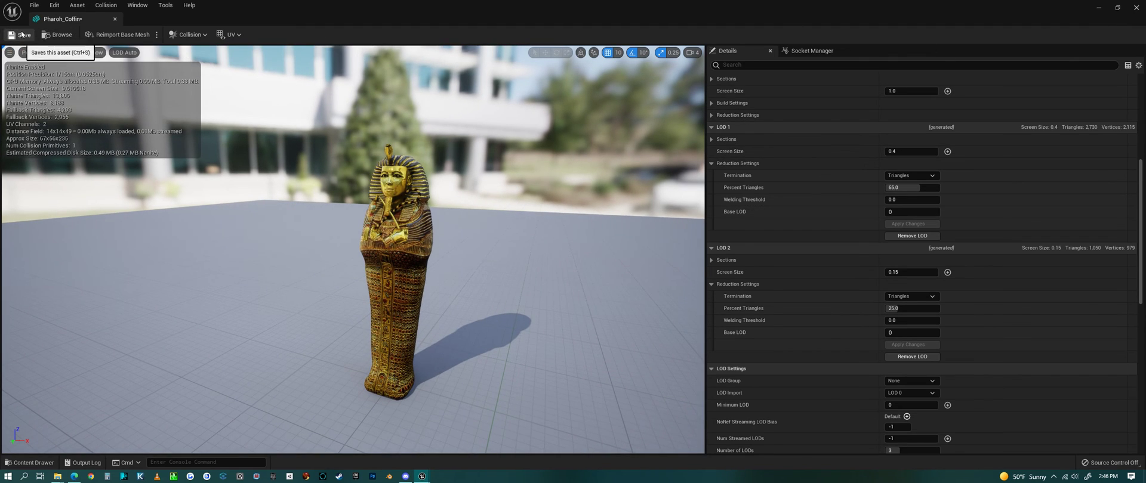
click(1139, 8)
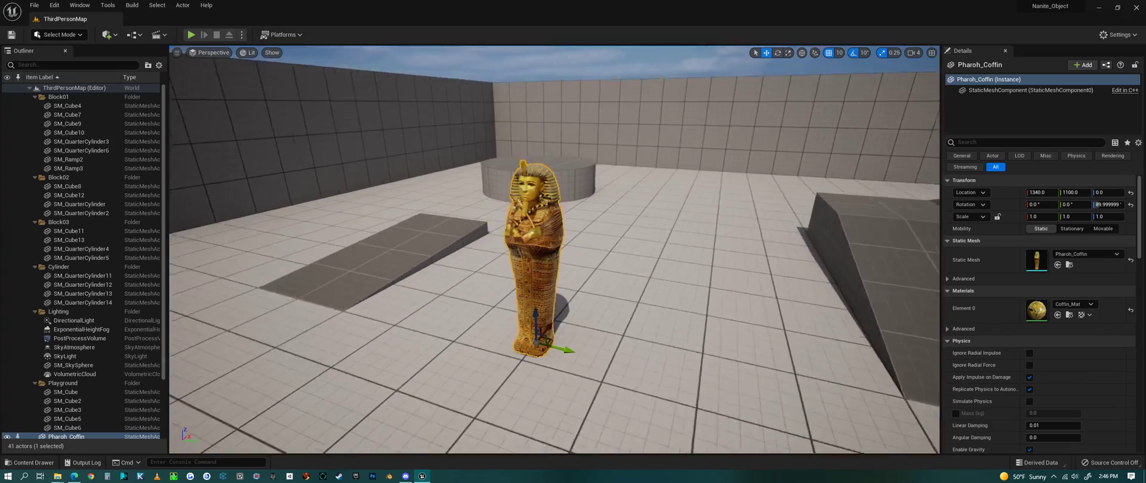
Play the level, run the character toward and away from the coffin to compare it at different distances, and stop the simulation
key(s)
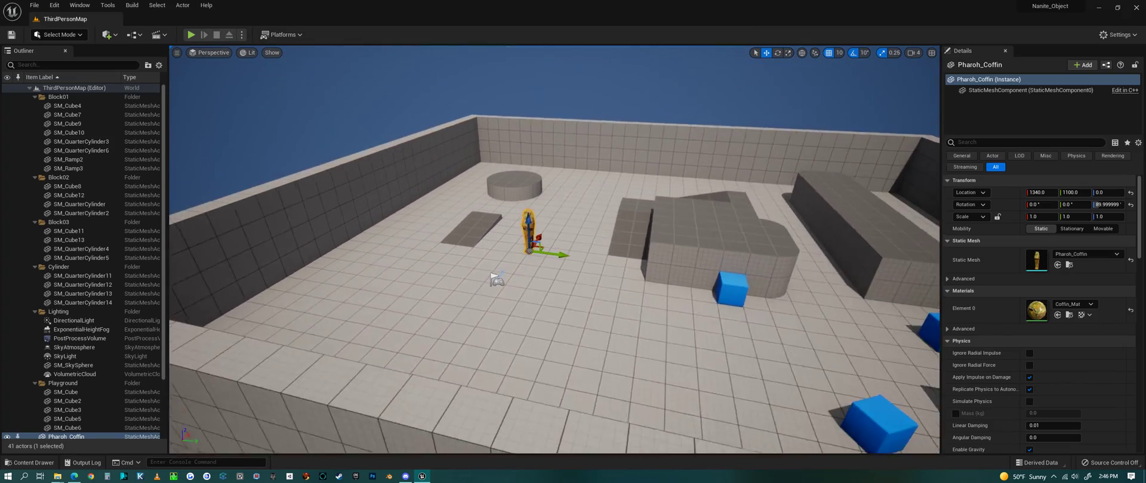
key(w)
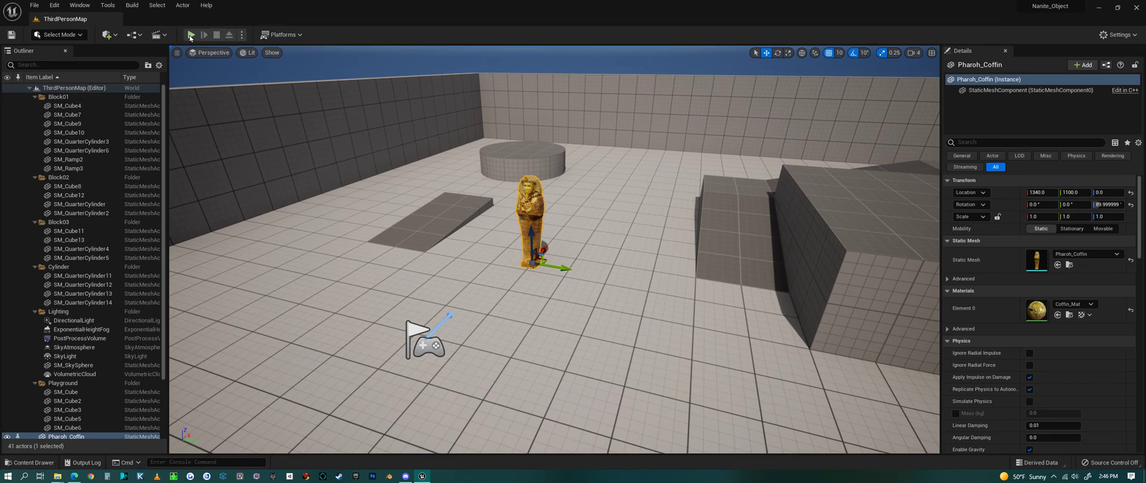
key(alt+p)
key(w)
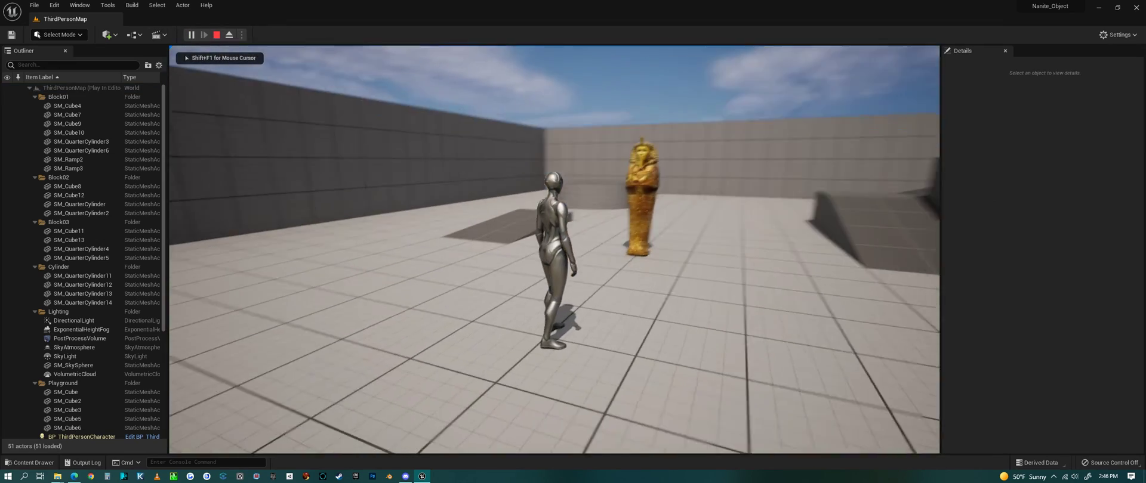
key(s)
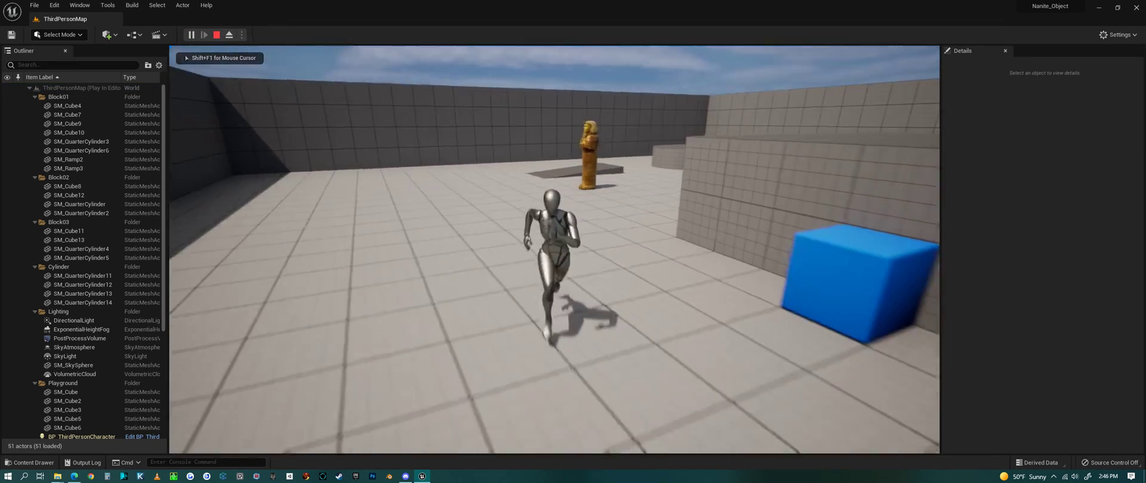
key(s)
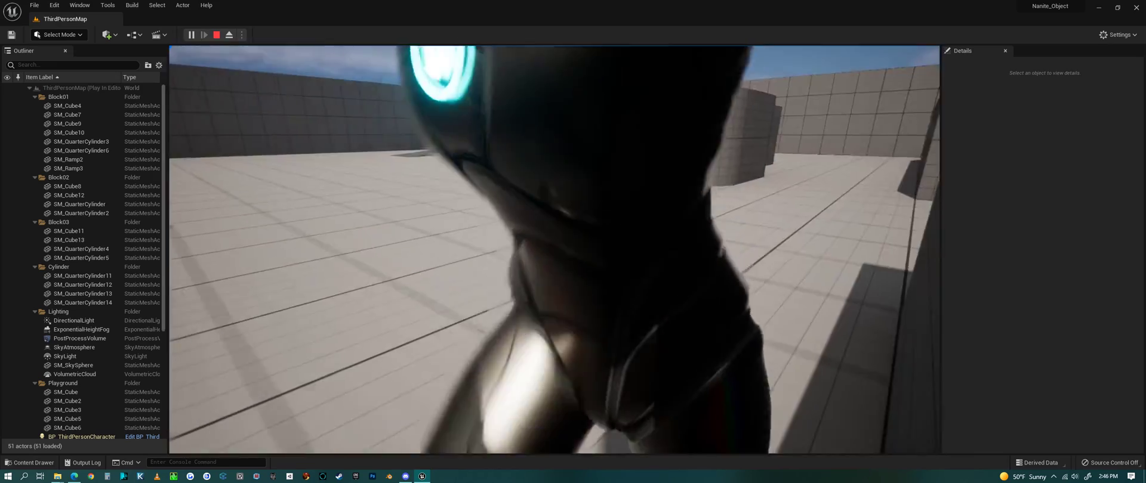
key(w)
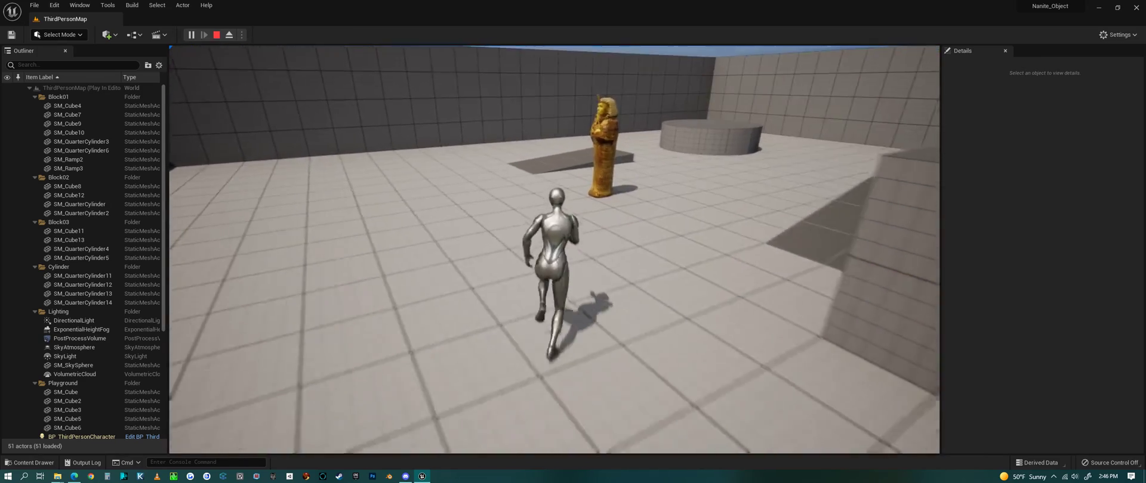
key(s)
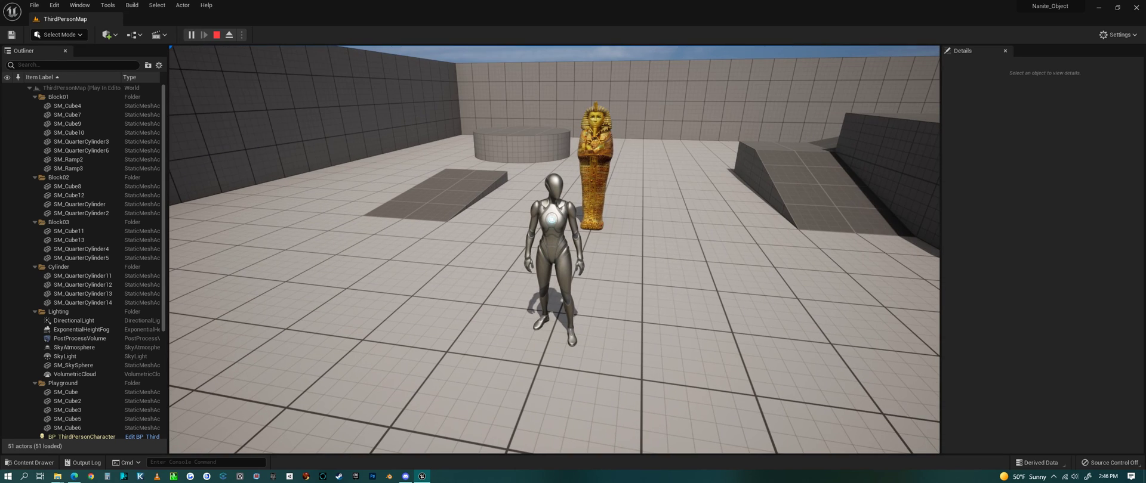
key(grave)
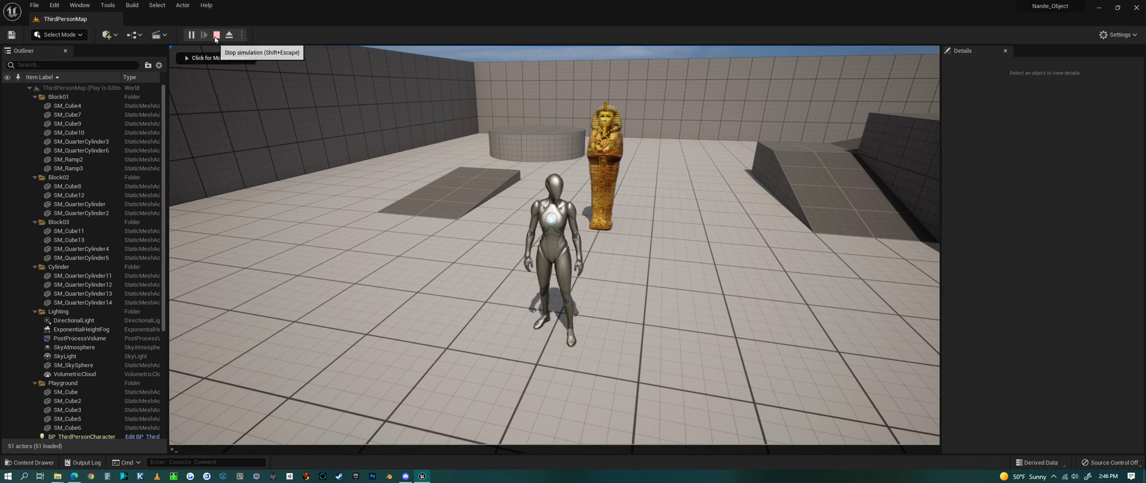
click(216, 35)
Switch the level viewport from Lit to the Clusters mode of Nanite Visualization
click(212, 52)
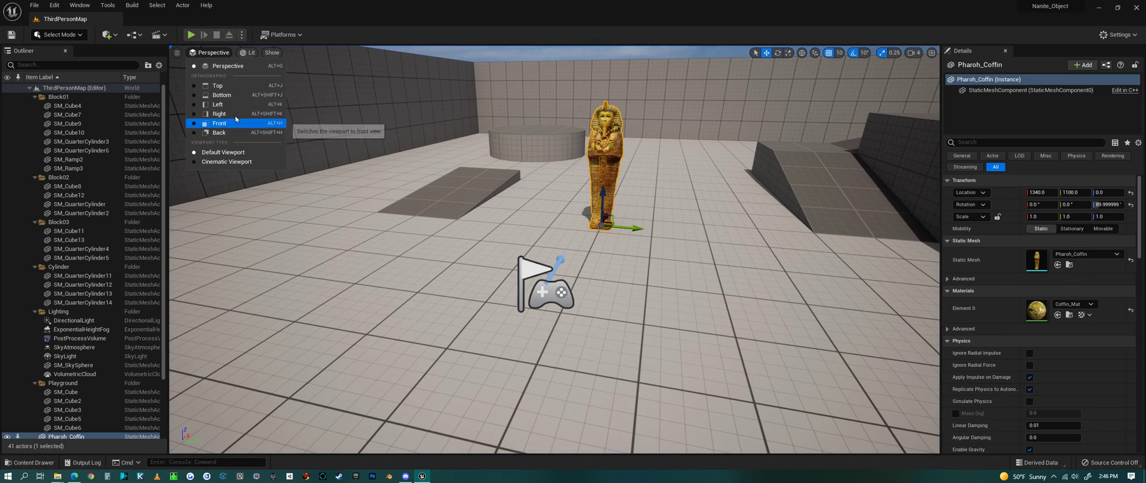
click(247, 52)
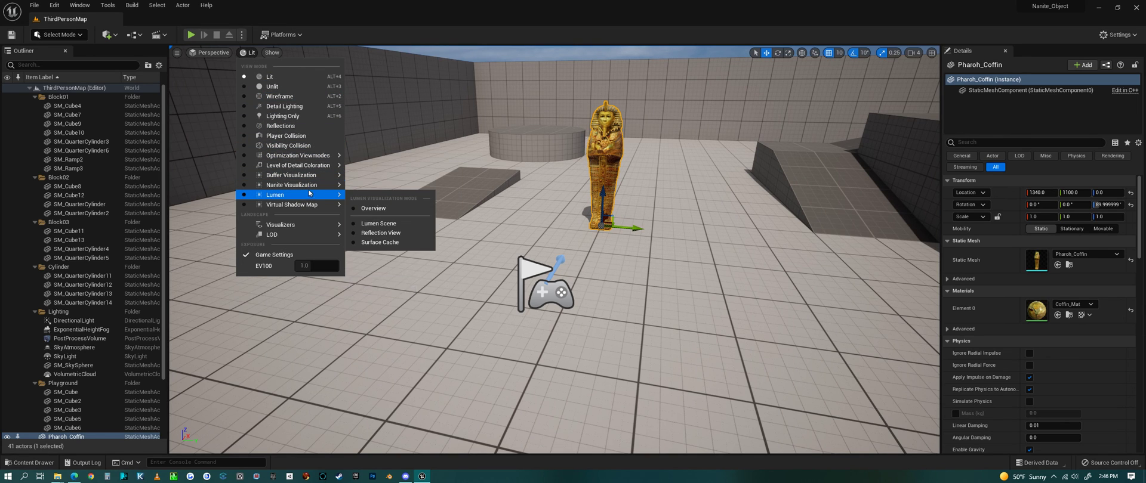
mouse_move(322, 185)
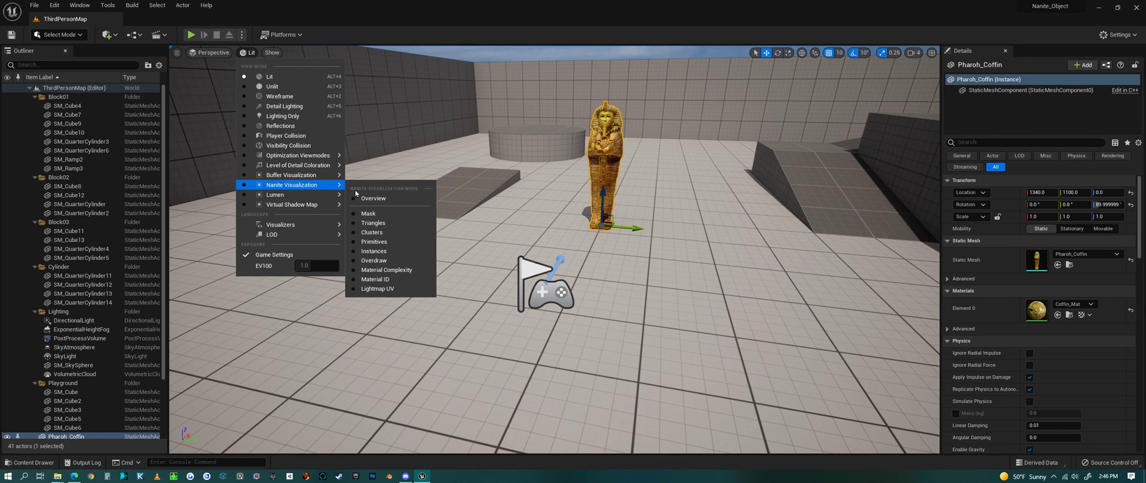
click(375, 235)
Examine how the coffin's Nanite clusters change when viewed from near, from far and from different sides
key(w)
mouse_move(375, 234)
right_down()
mouse_move(364, 236)
mouse_move(373, 268)
mouse_move(352, 251)
mouse_move(389, 239)
right_up()
key(s)
key(a)
key(w)
key(s)
scroll(549, 269, down, 3)
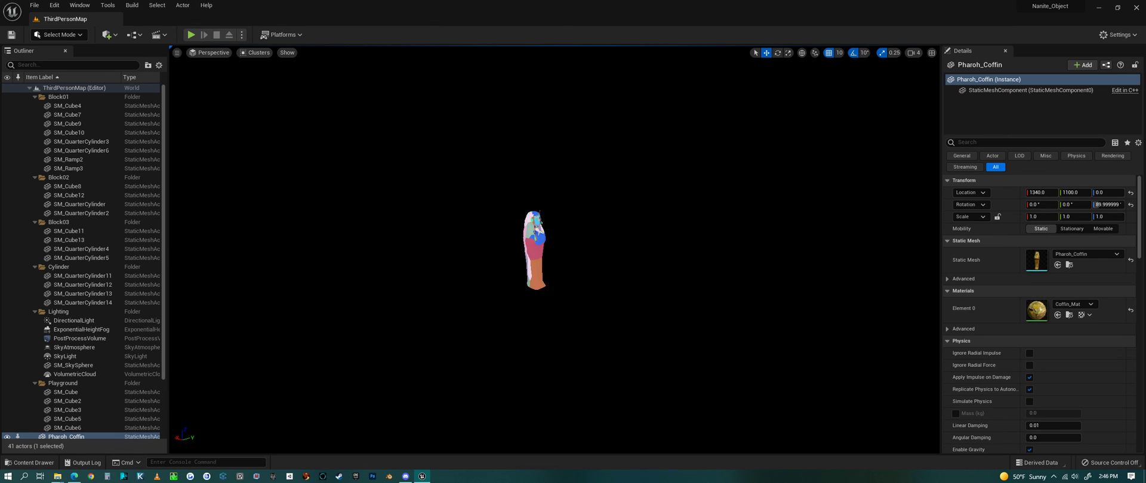
key(w)
right_drag(549, 269, 439, 269)
key(d)
key(s)
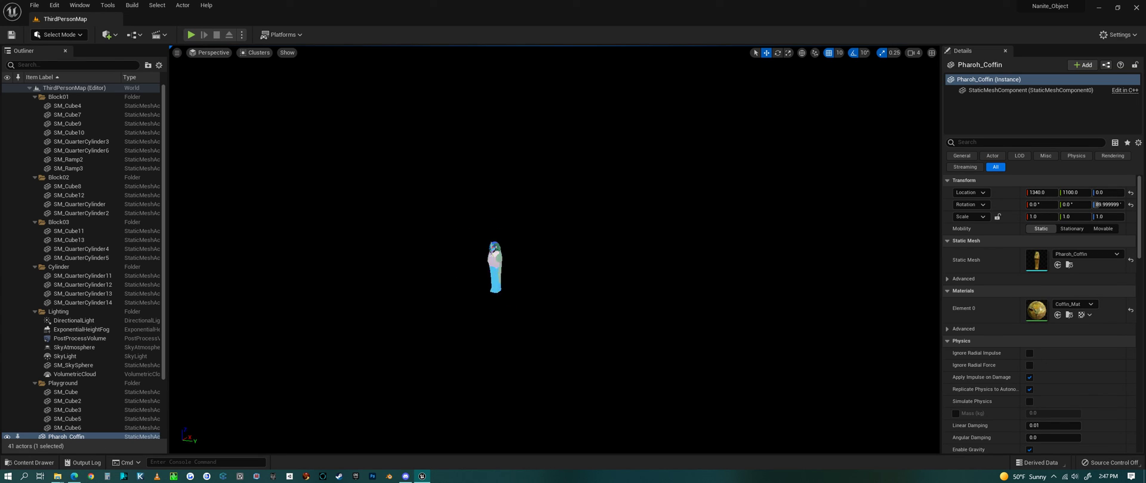
key(w)
right_drag(438, 268, 507, 268)
key(a)
key(s)
key(w)
right_drag(584, 313, 580, 297)
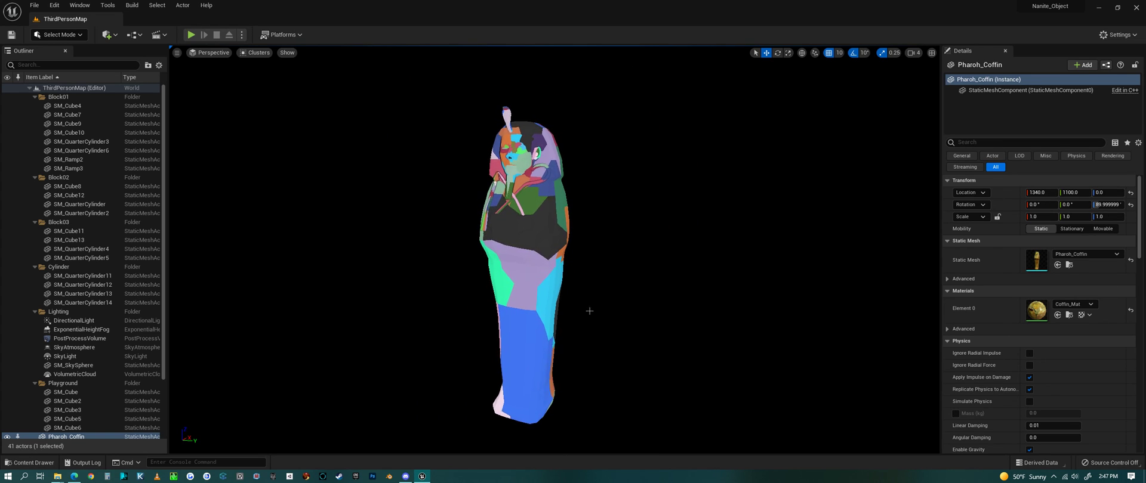
Switch the Nanite Visualization to Triangles and inspect the coffin's triangle mesh up close
click(257, 52)
mouse_move(290, 189)
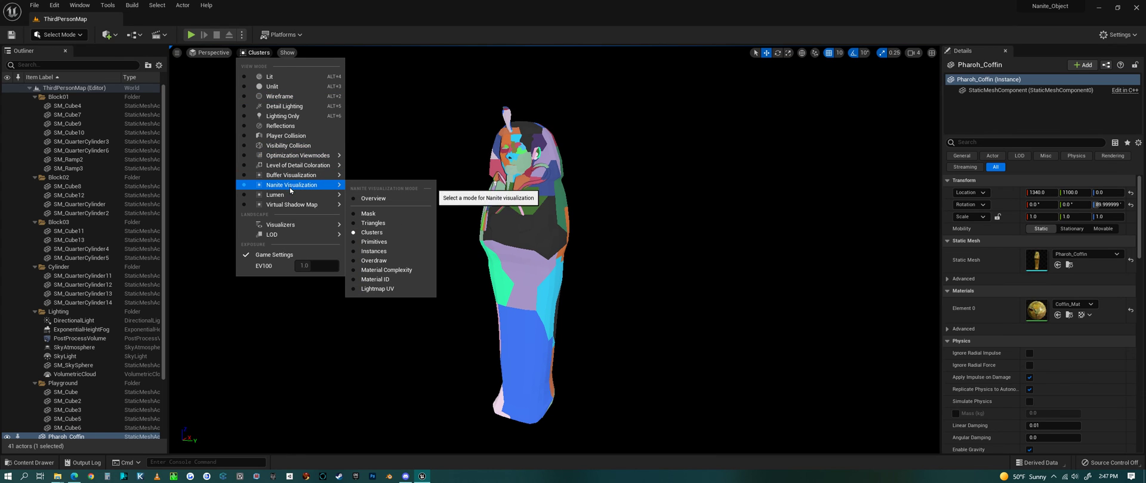
click(373, 223)
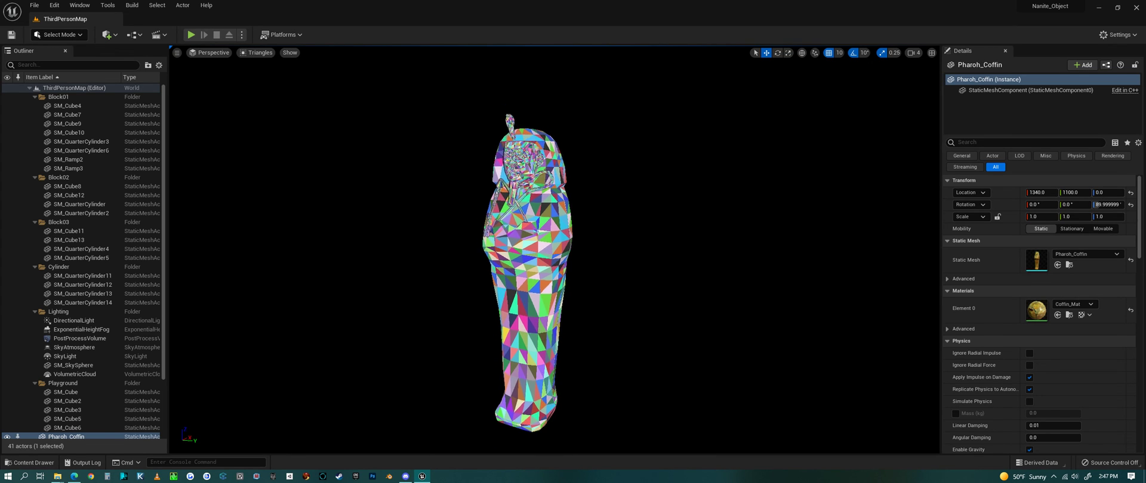
right_drag(618, 298, 621, 315)
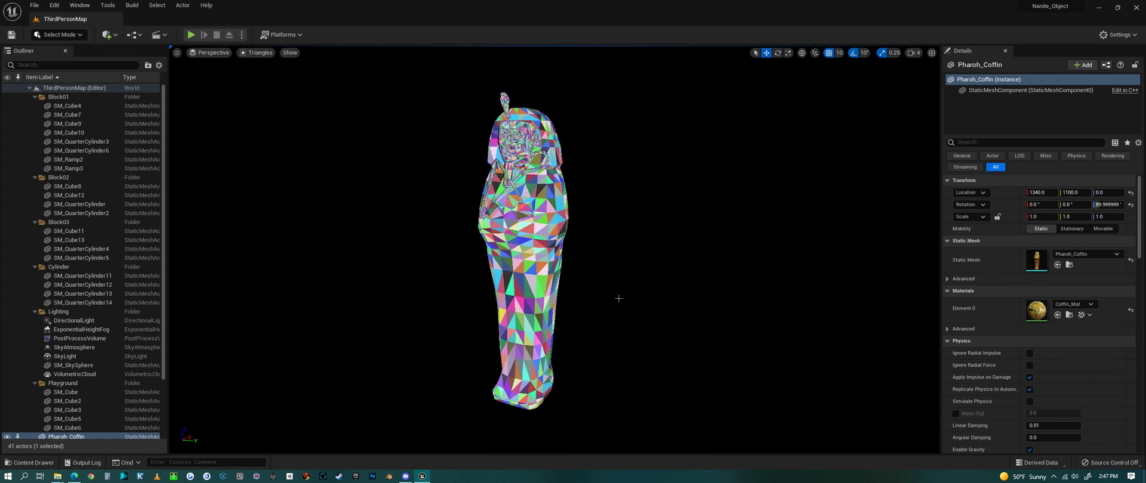